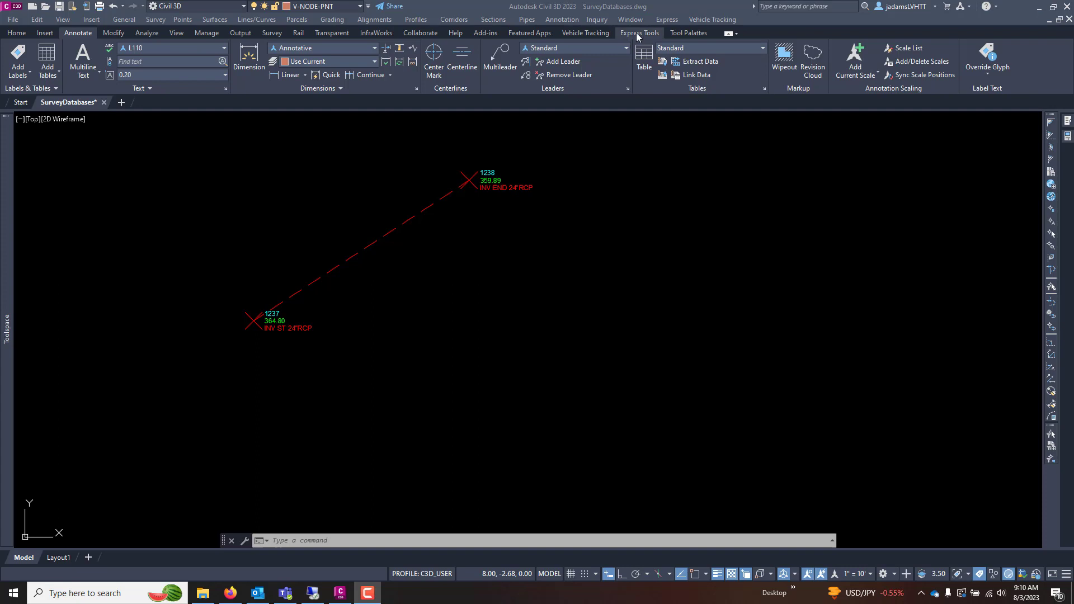
# - Write a first 24" RCP multiline text label beside the pipe line
pyautogui.click(596, 33)
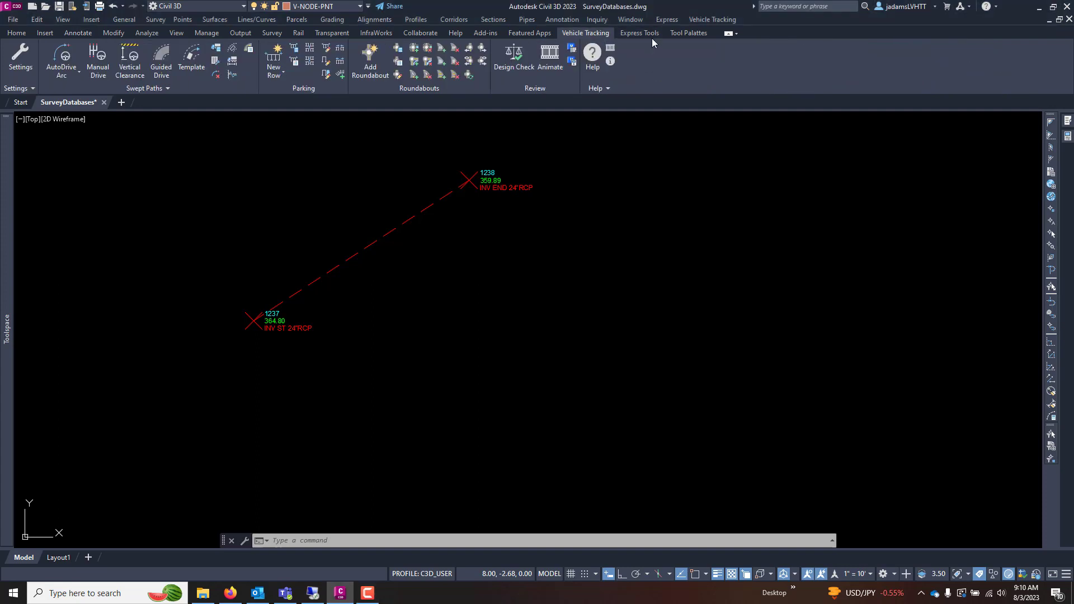
pyautogui.click(643, 35)
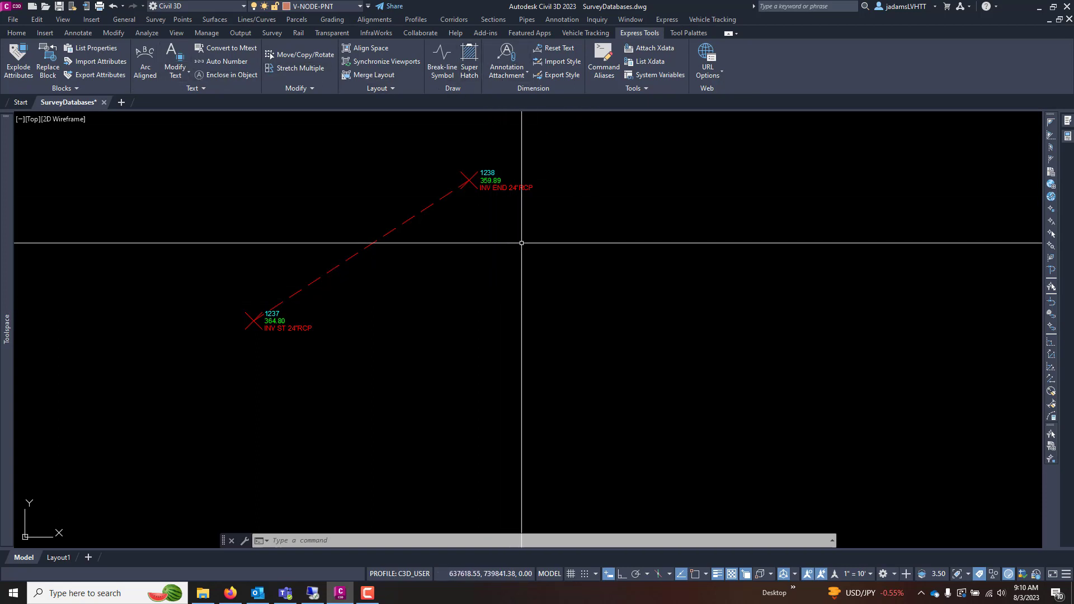
pyautogui.moveTo(529, 297); pyautogui.dragTo(588, 283, button='middle')
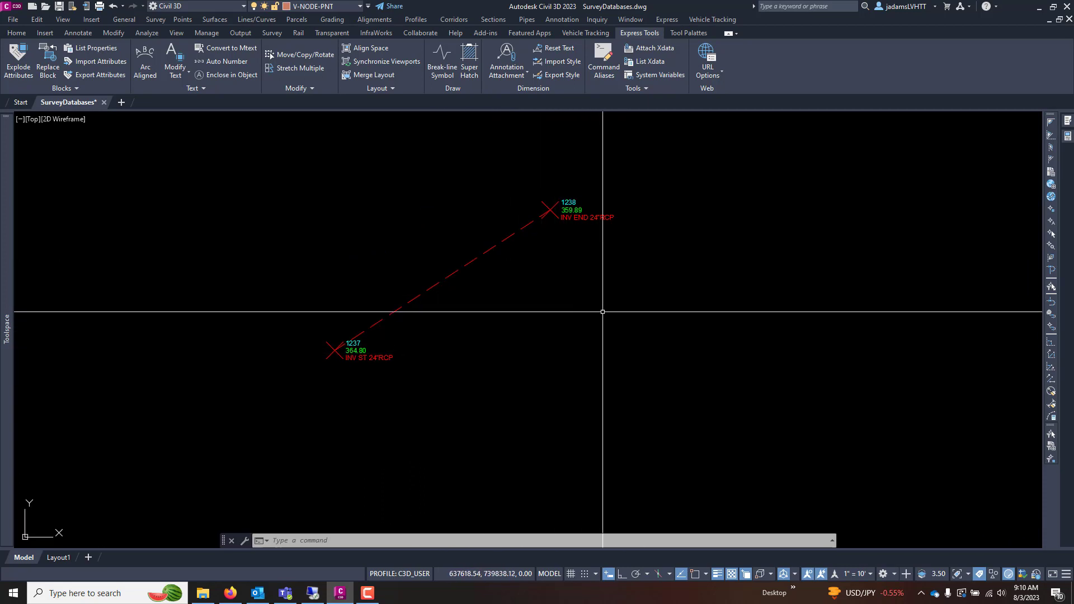
pyautogui.click(77, 33)
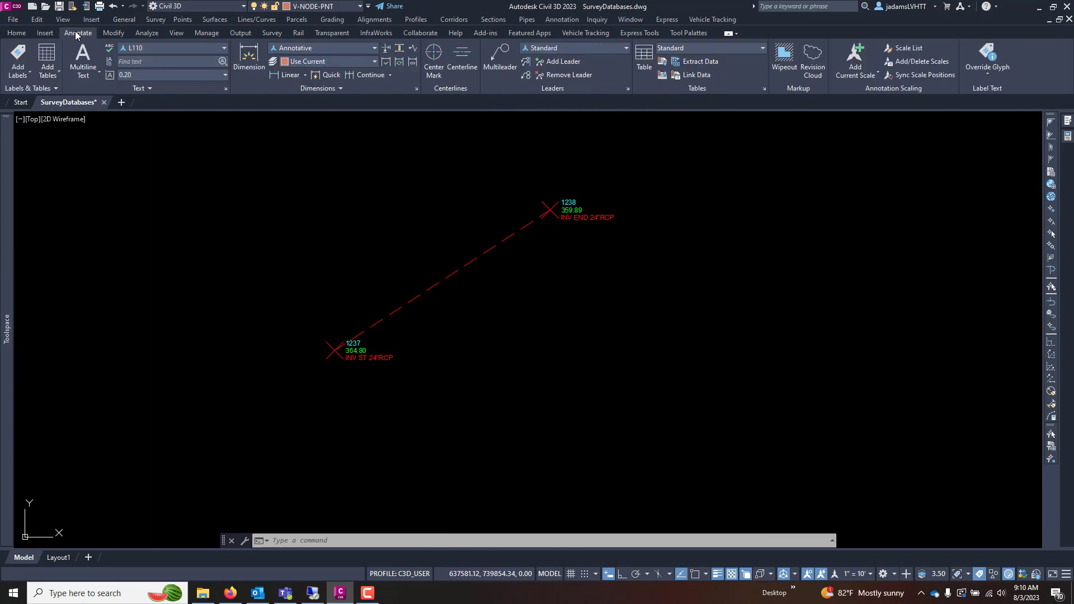
pyautogui.click(83, 56)
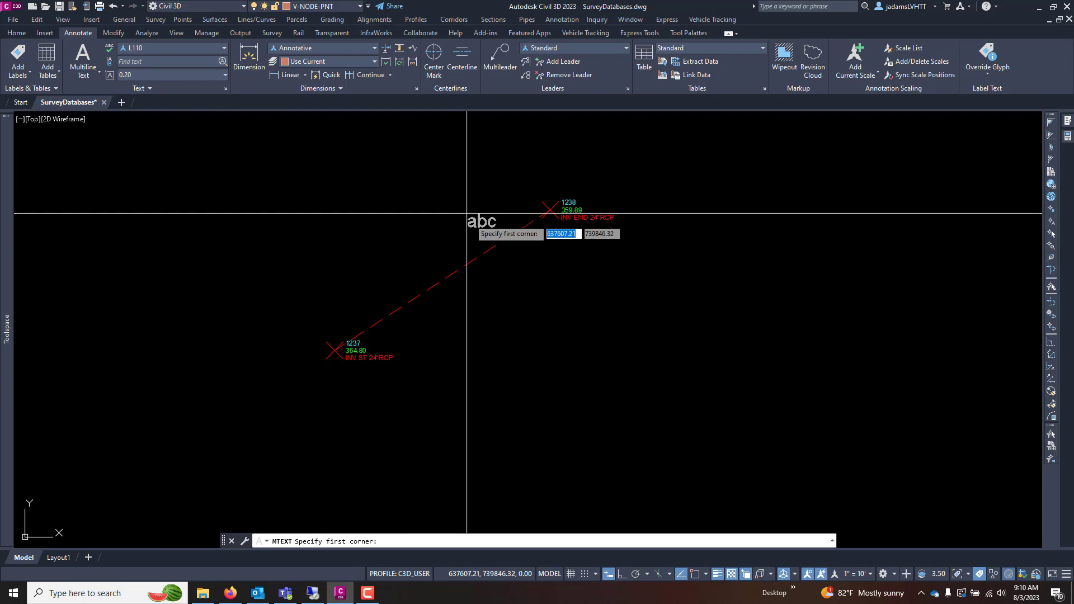
pyautogui.click(516, 291)
pyautogui.click(799, 377)
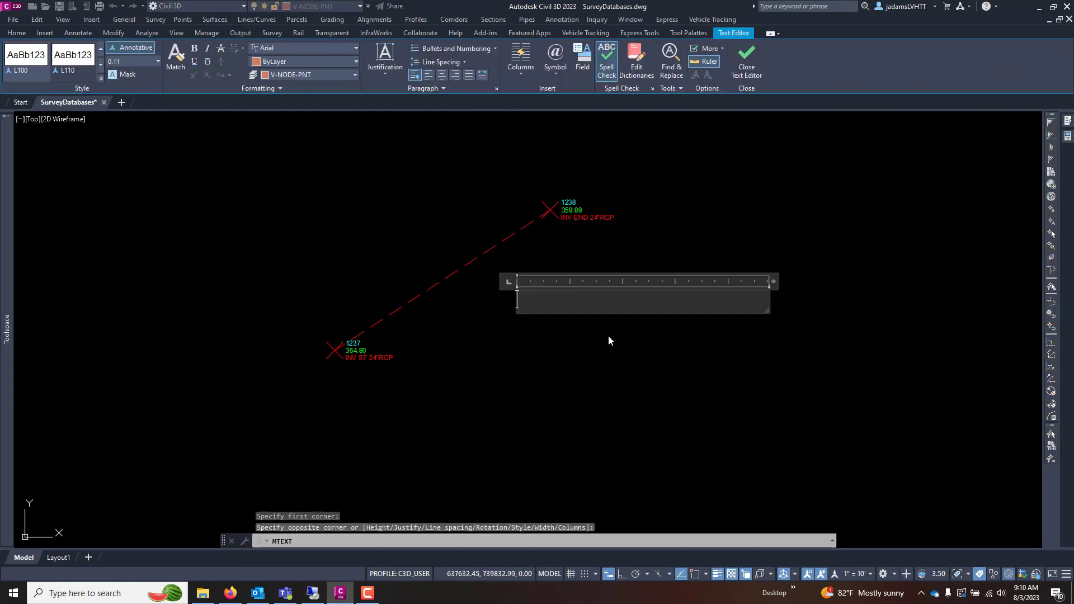
pyautogui.write('24" rc')
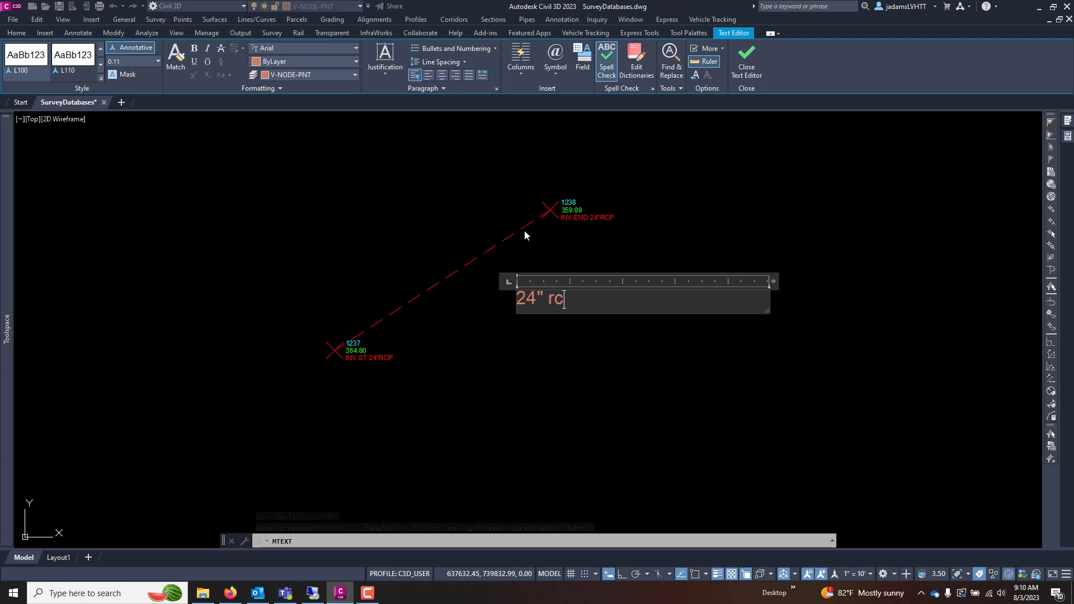
pyautogui.press('capslock')
pyautogui.press('BackSpace')
pyautogui.write('RCP')
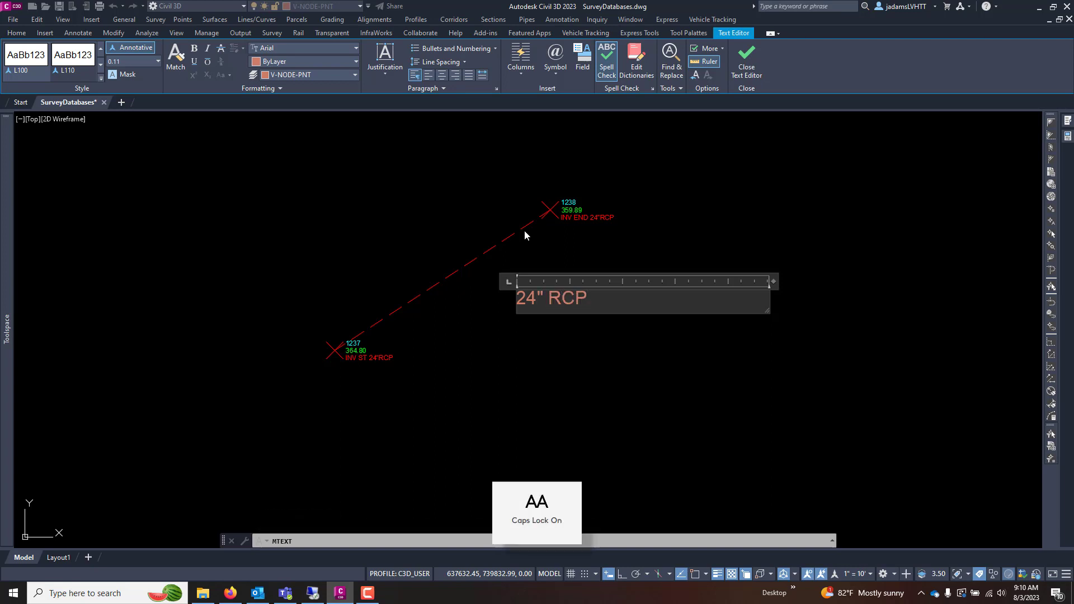
pyautogui.press('Escape')
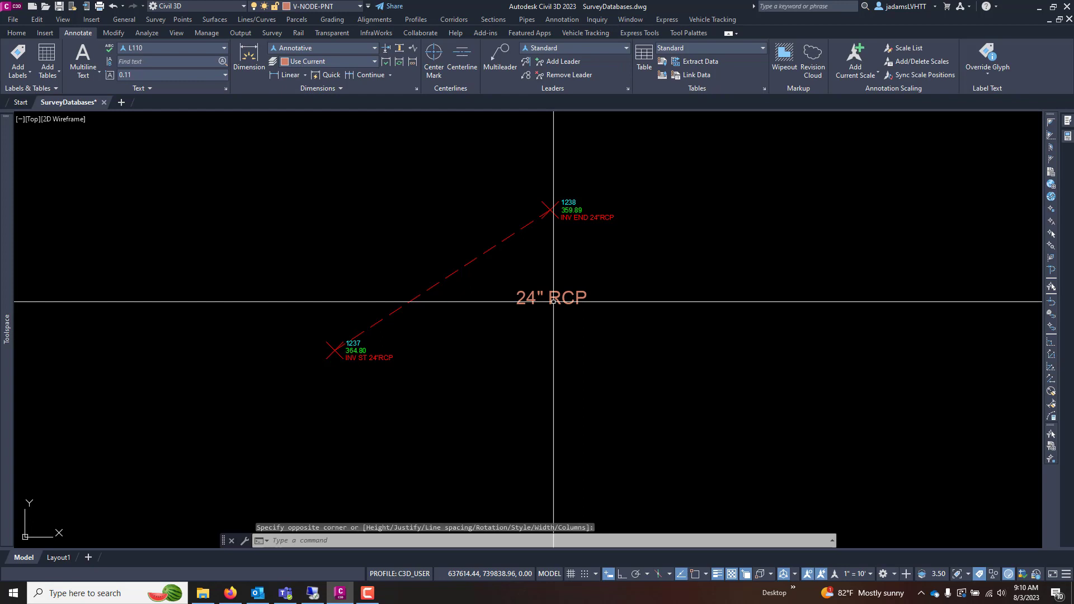
# - Rotate the 24" RCP label with RO toward the pipe and move it lower-left
pyautogui.click(520, 292)
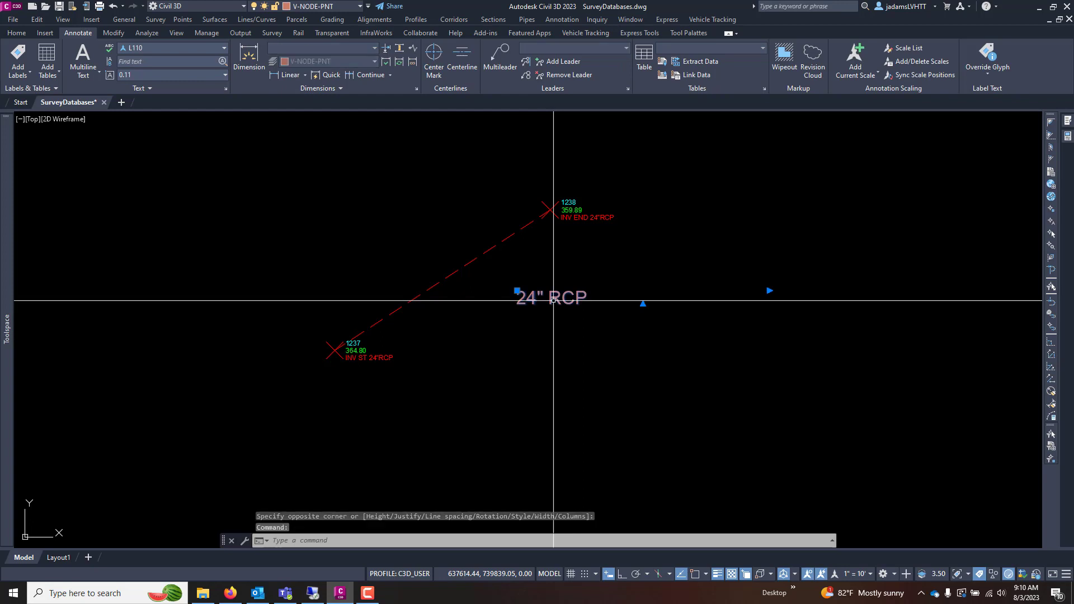
pyautogui.rightClick(517, 290)
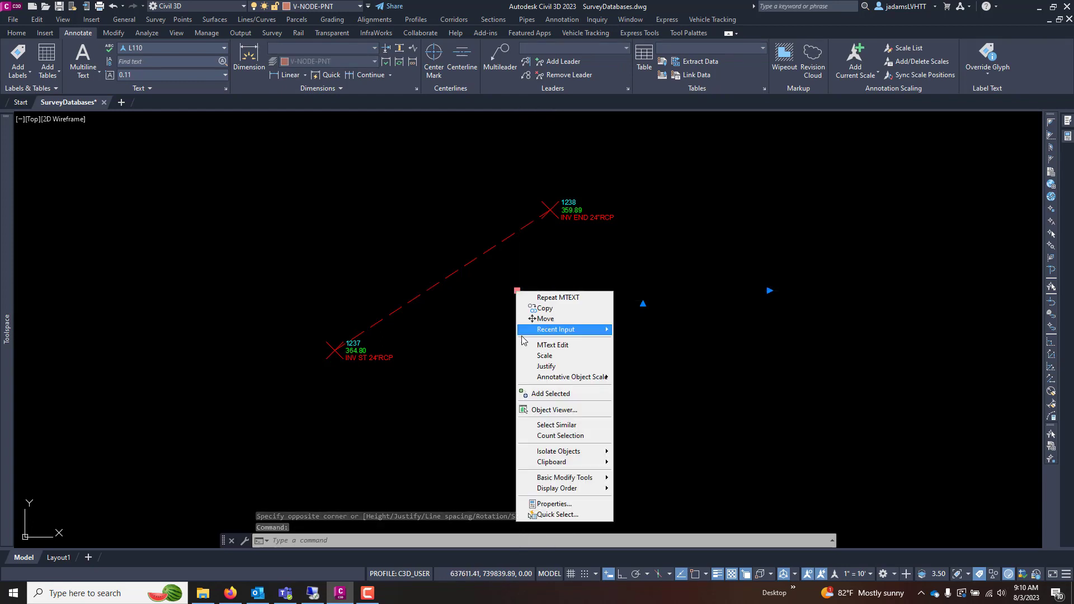
pyautogui.click(497, 321)
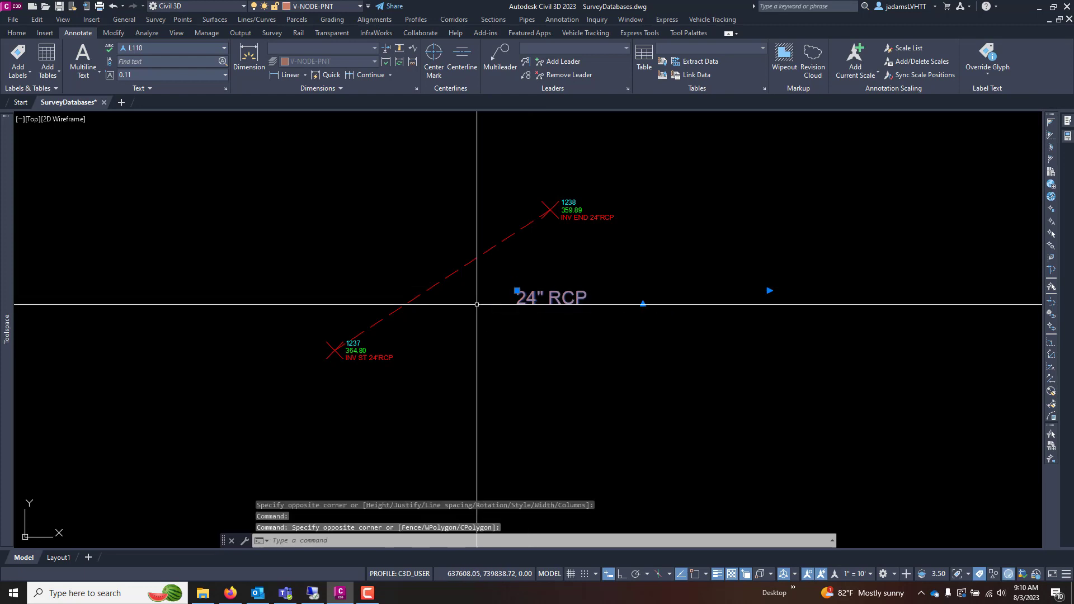
pyautogui.write('RO')
pyautogui.press('Return')
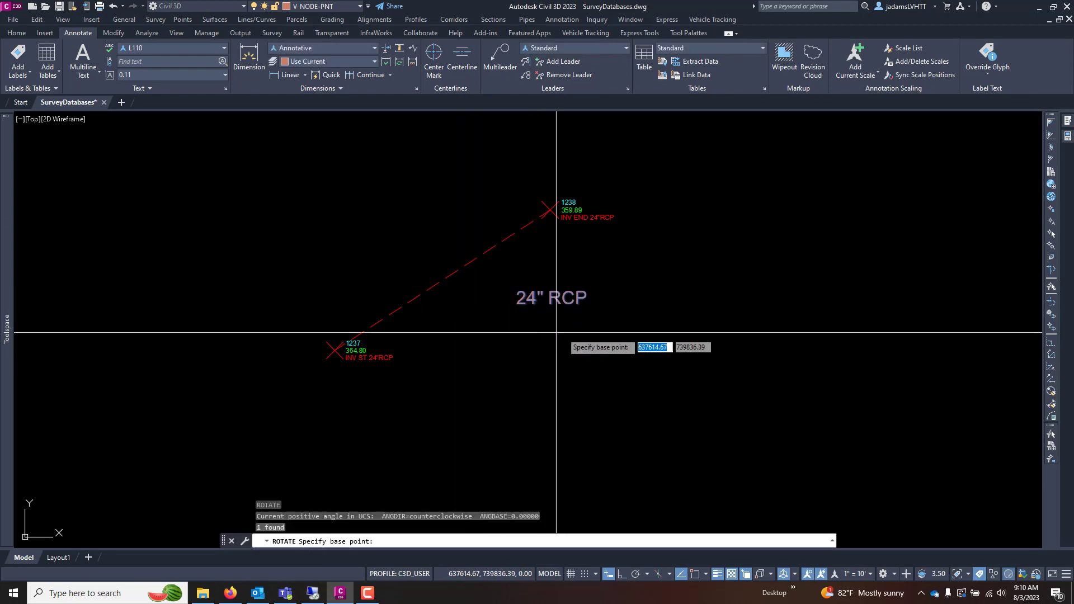
pyautogui.click(515, 290)
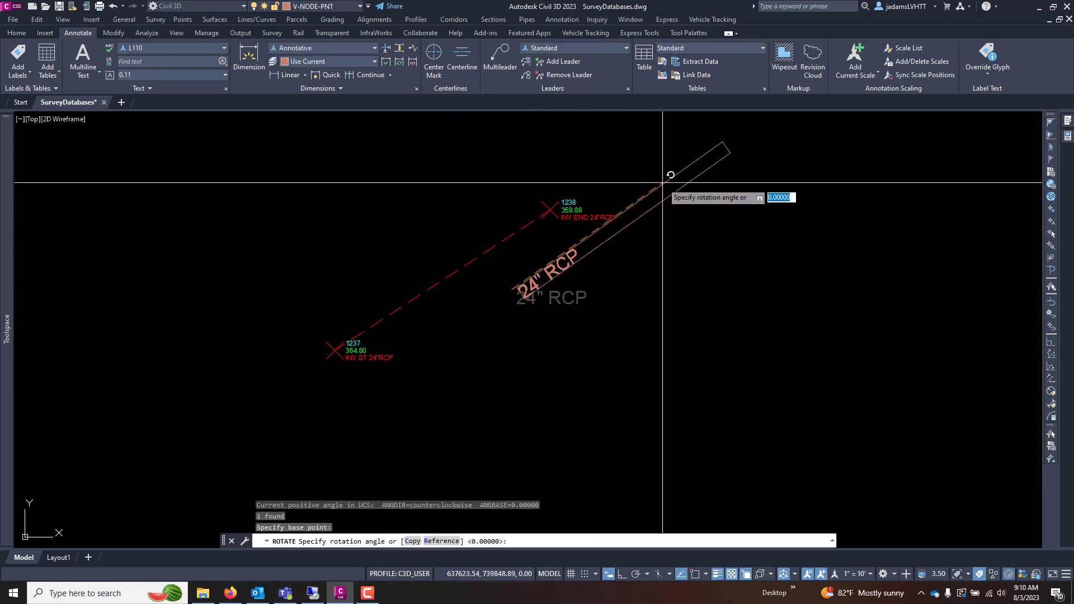
pyautogui.click(667, 175)
pyautogui.click(523, 288)
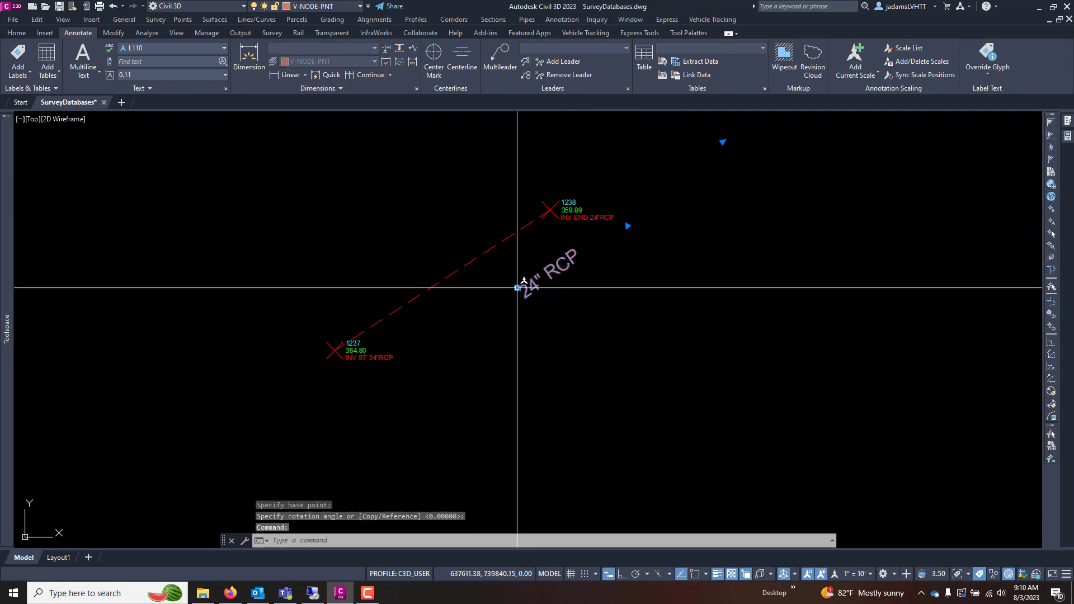
pyautogui.click(517, 288)
pyautogui.click(417, 320)
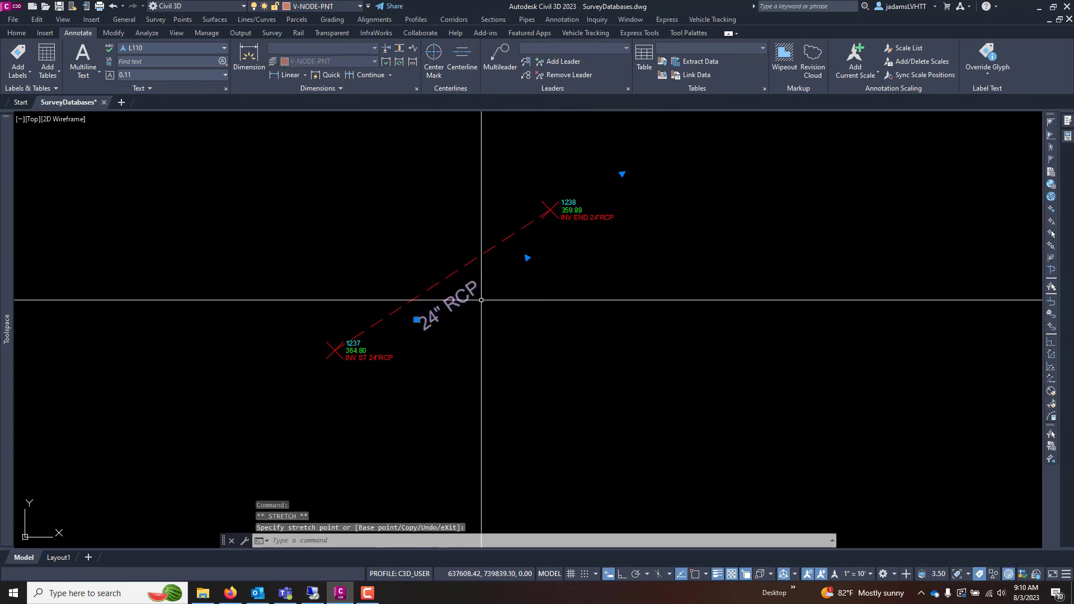
# - Delete that label and create a fresh 24" RCP multiline text label
pyautogui.press('Delete')
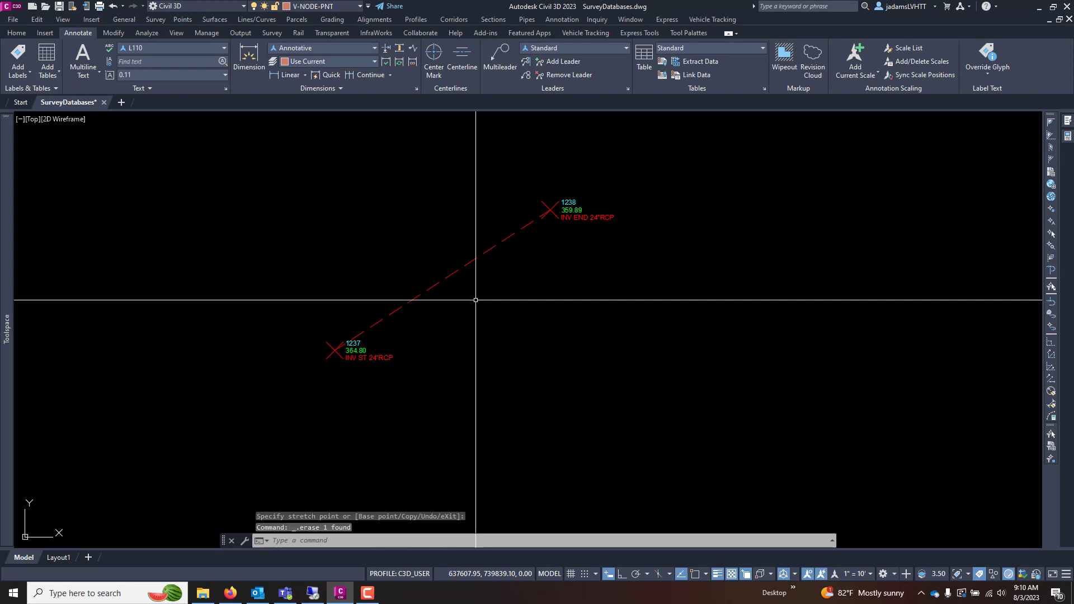
pyautogui.click(83, 56)
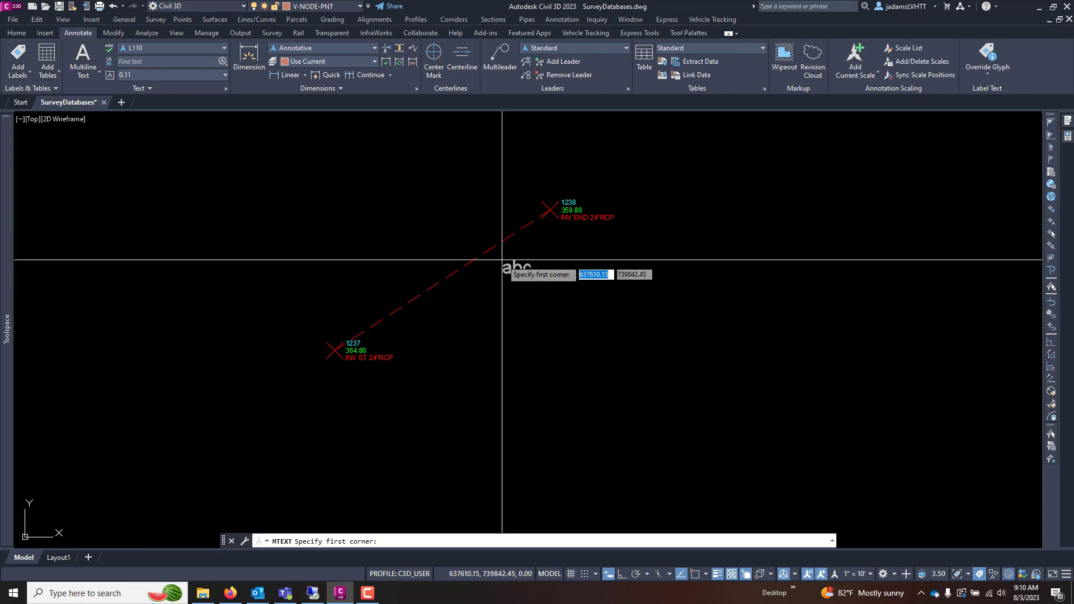
pyautogui.click(454, 295)
pyautogui.click(632, 342)
pyautogui.write('24" RCP')
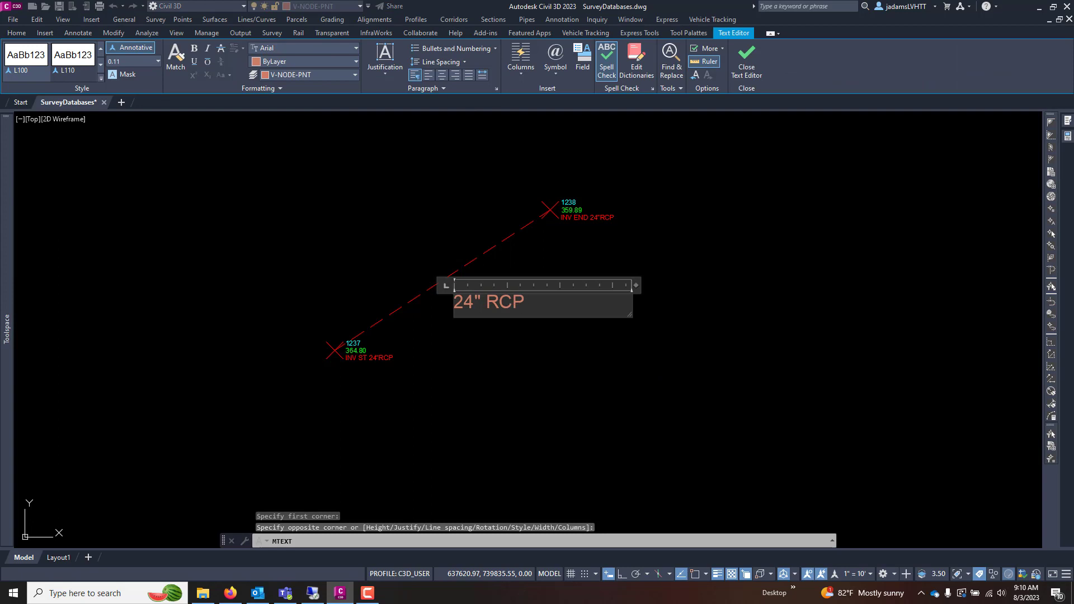
pyautogui.click(505, 351)
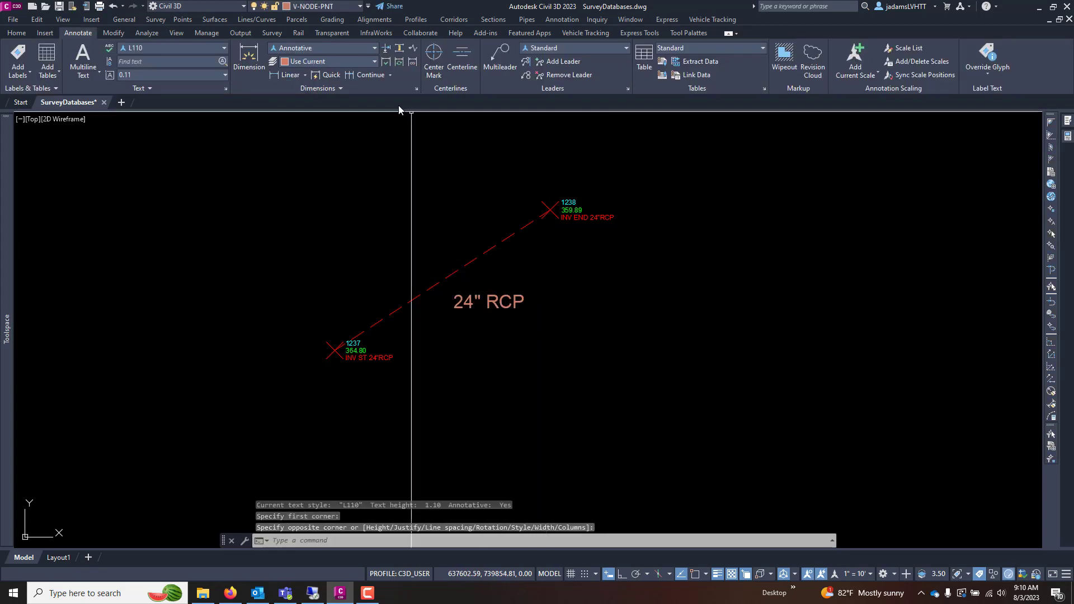
# - Reorient the new label with Express Tools TORIENT along points 1237 to 1238
pyautogui.click(641, 34)
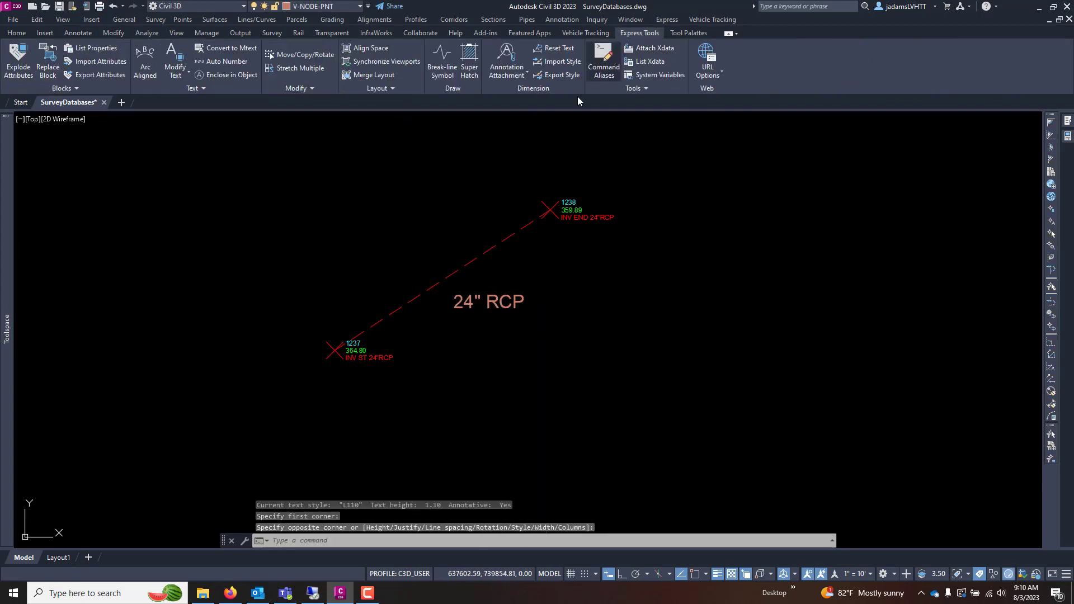
pyautogui.click(179, 76)
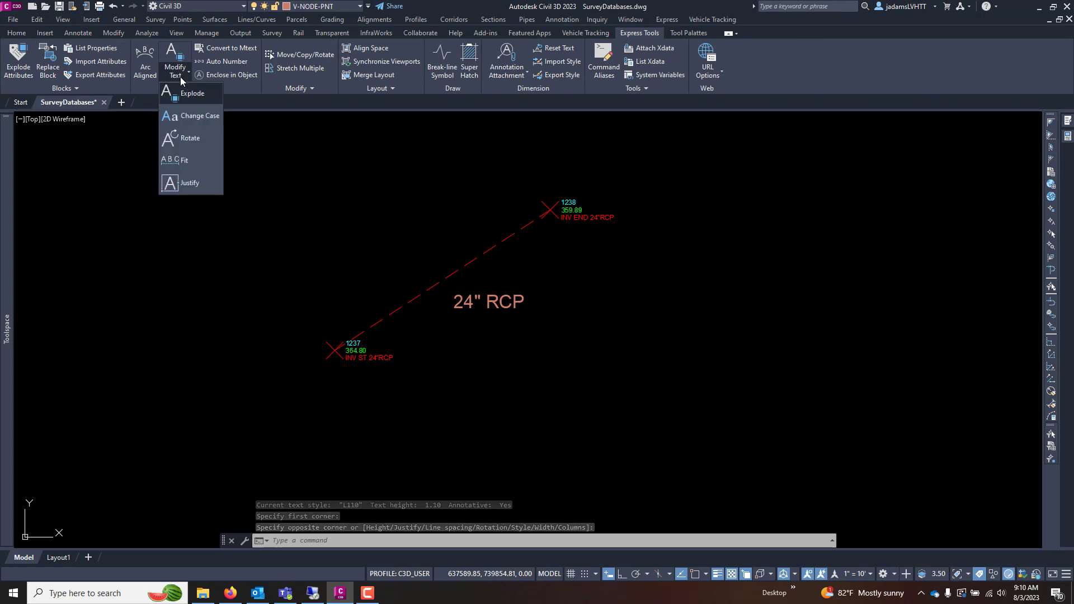
pyautogui.click(184, 138)
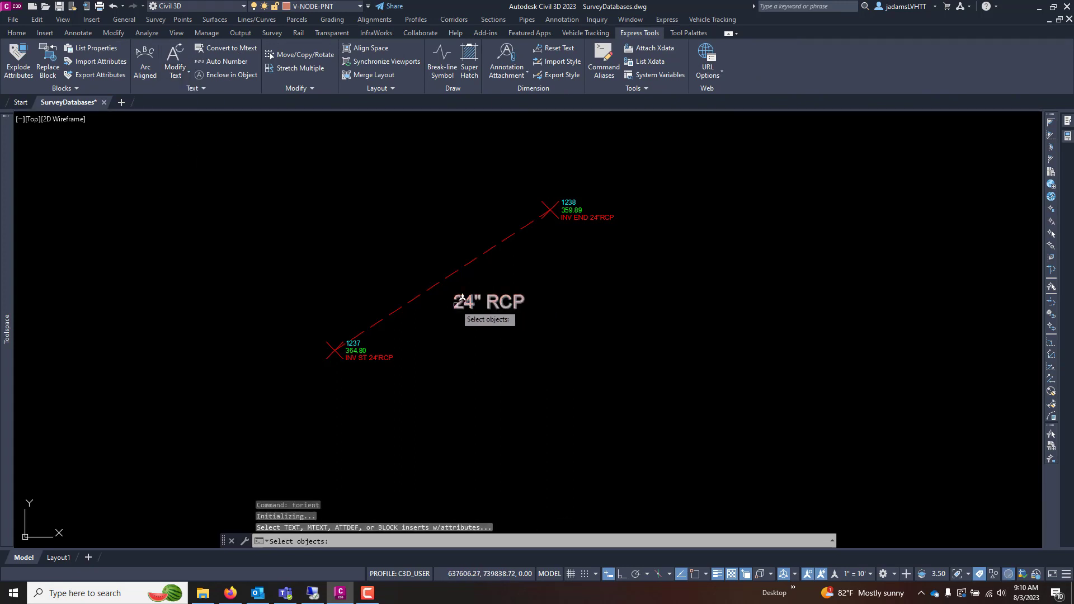
pyautogui.press('Return')
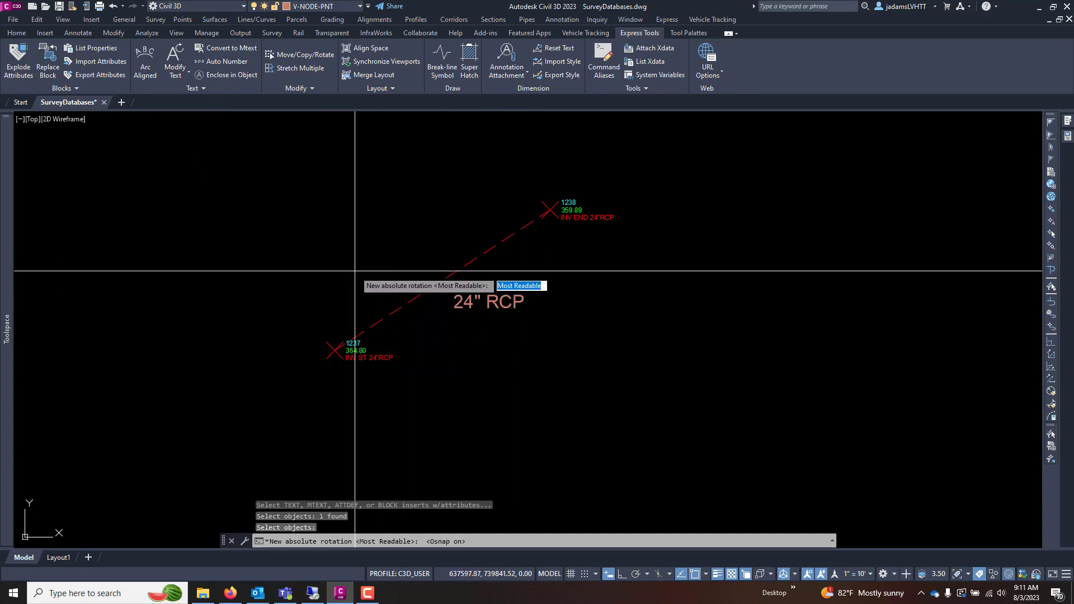
pyautogui.click(335, 351)
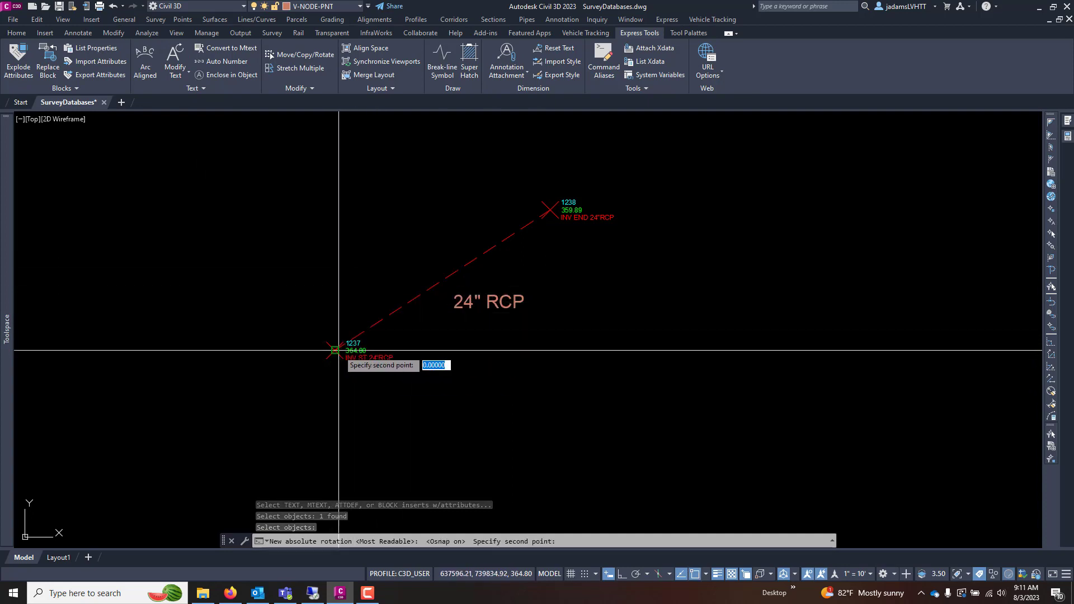
pyautogui.click(551, 215)
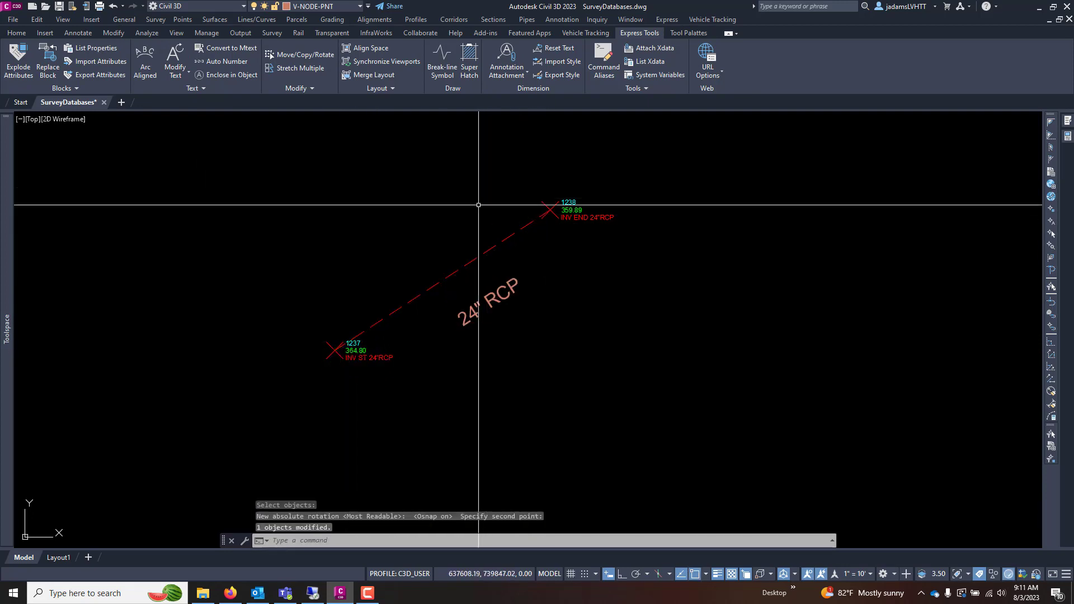
# - Move the aligned label down-left onto the dashed pipe
pyautogui.click(457, 314)
pyautogui.click(420, 309)
pyautogui.press('Escape')
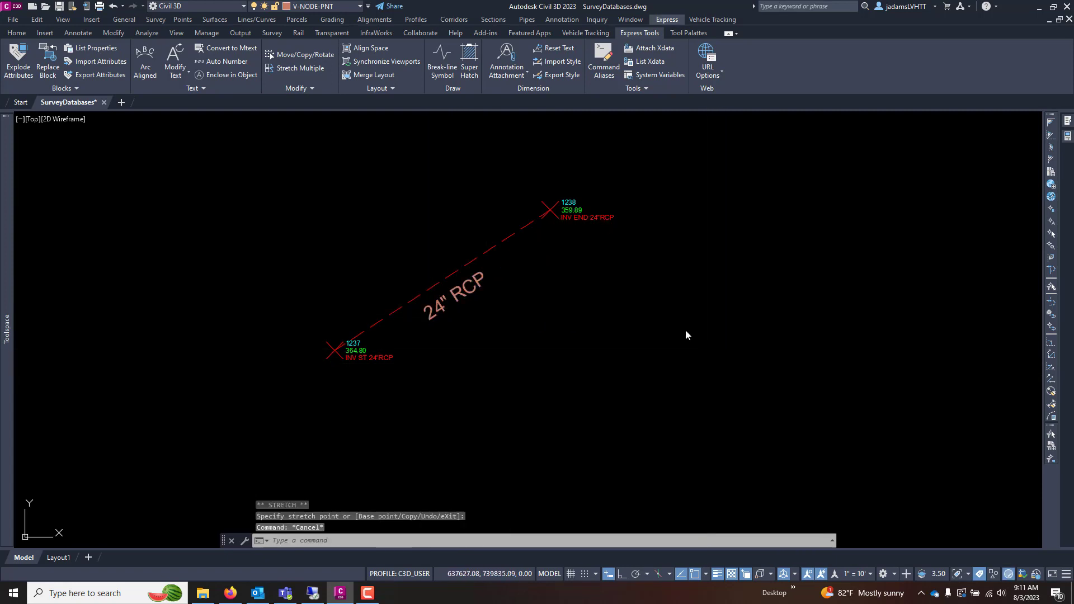
# - Grip-stretch the 24" RCP label's extent and text width, then zoom back out
pyautogui.click(585, 330)
pyautogui.click(511, 359)
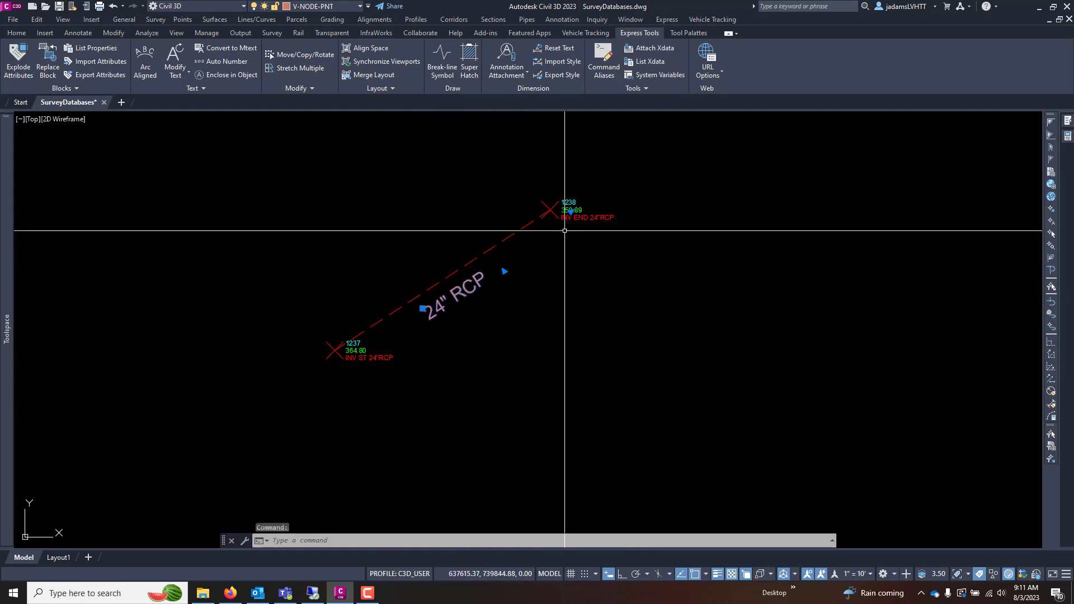
pyautogui.click(504, 271)
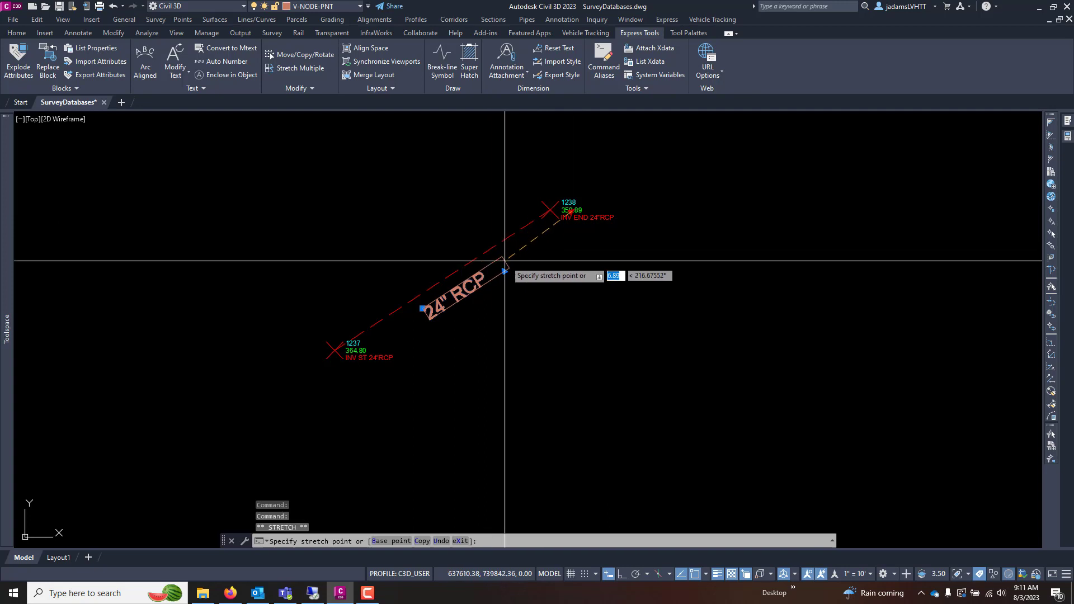
pyautogui.scroll(2, 477, 290)
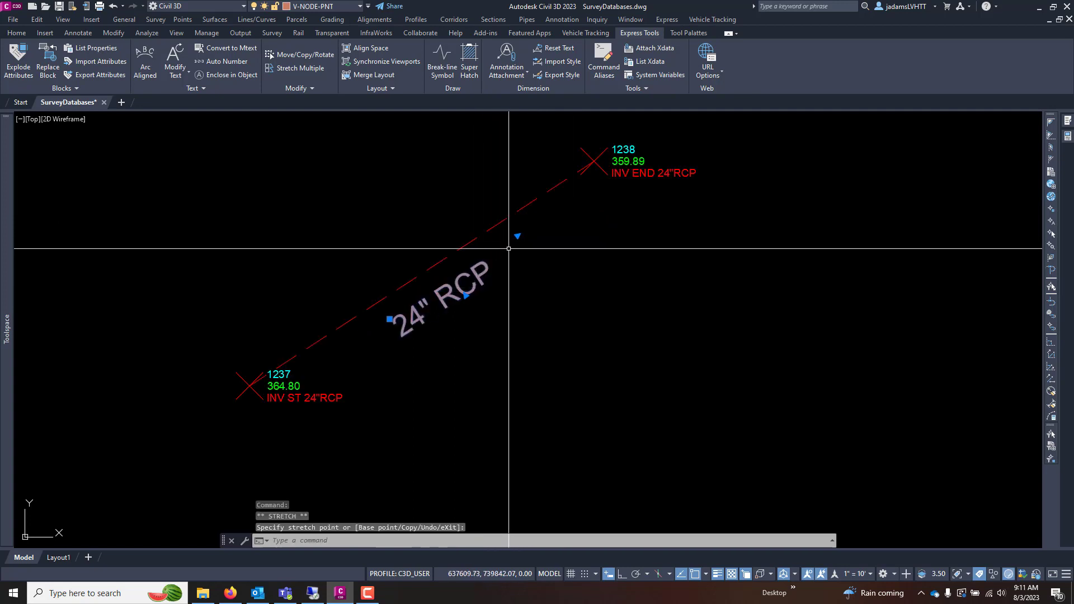
pyautogui.click(517, 235)
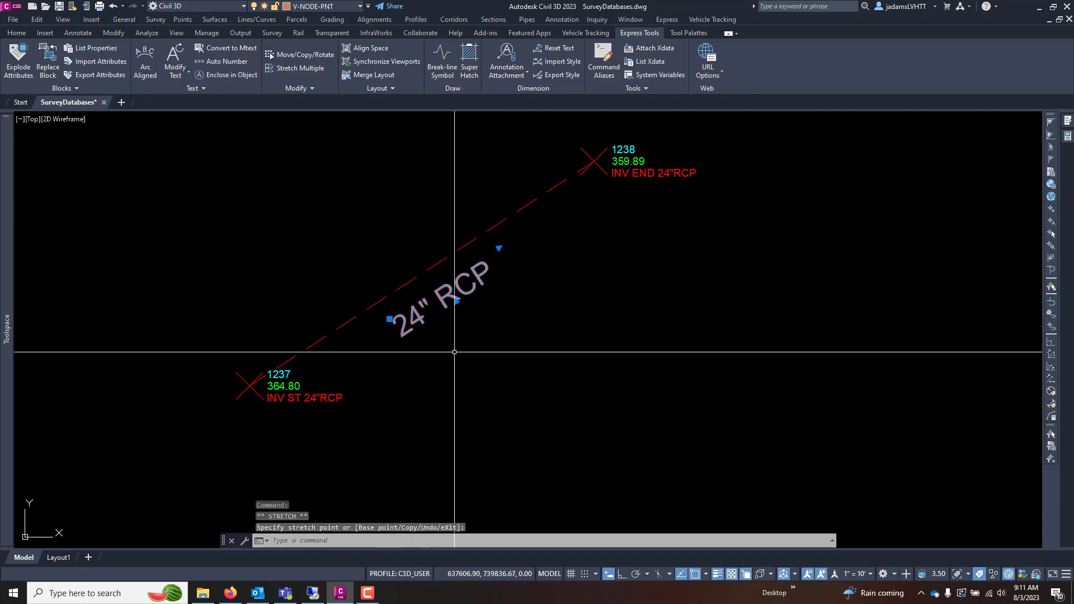
pyautogui.scroll(-4, 369, 359)
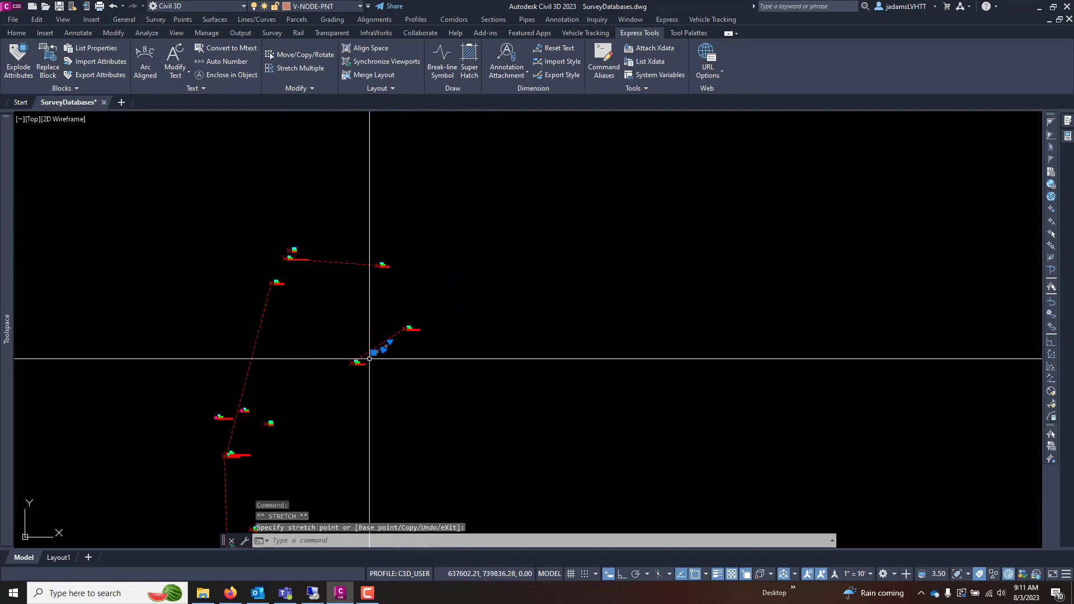
# - On Layout1, draw a single horizontal line across the viewport with Ortho on
pyautogui.click(59, 558)
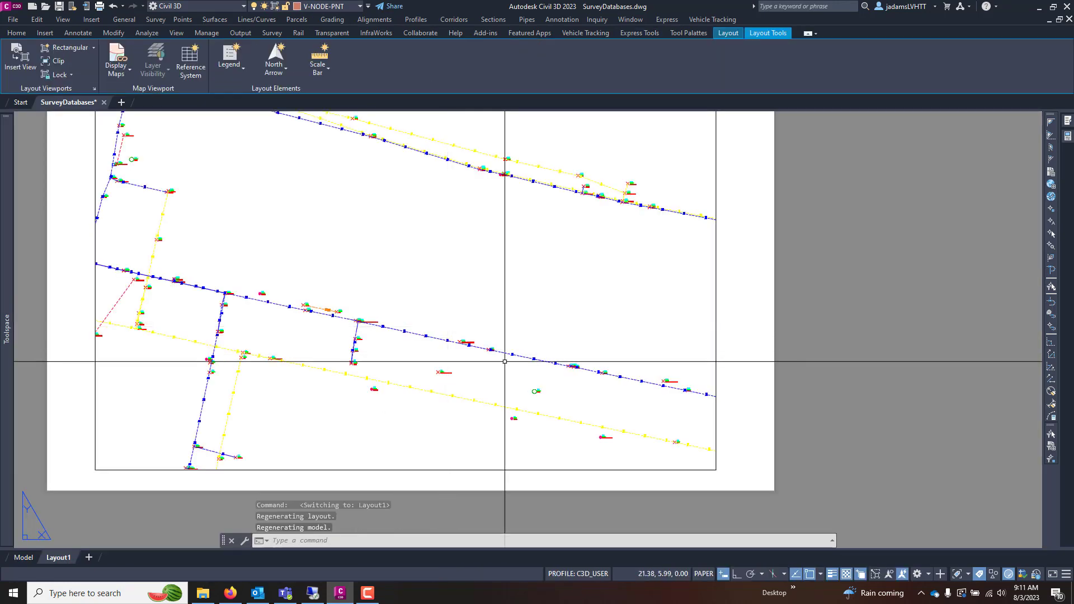
pyautogui.scroll(2, 482, 306)
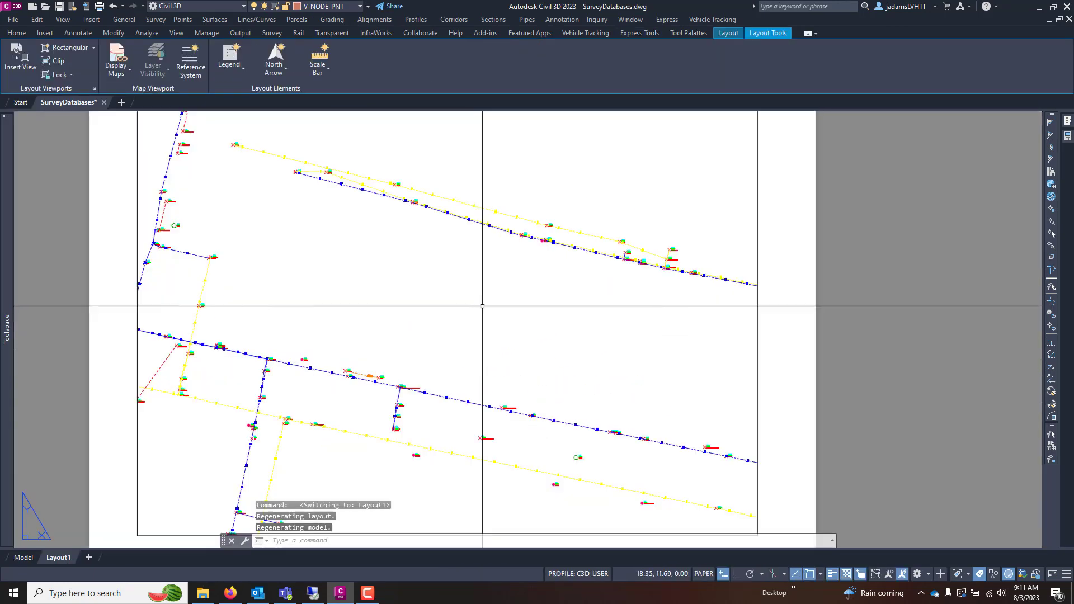
pyautogui.scroll(-2, 513, 330)
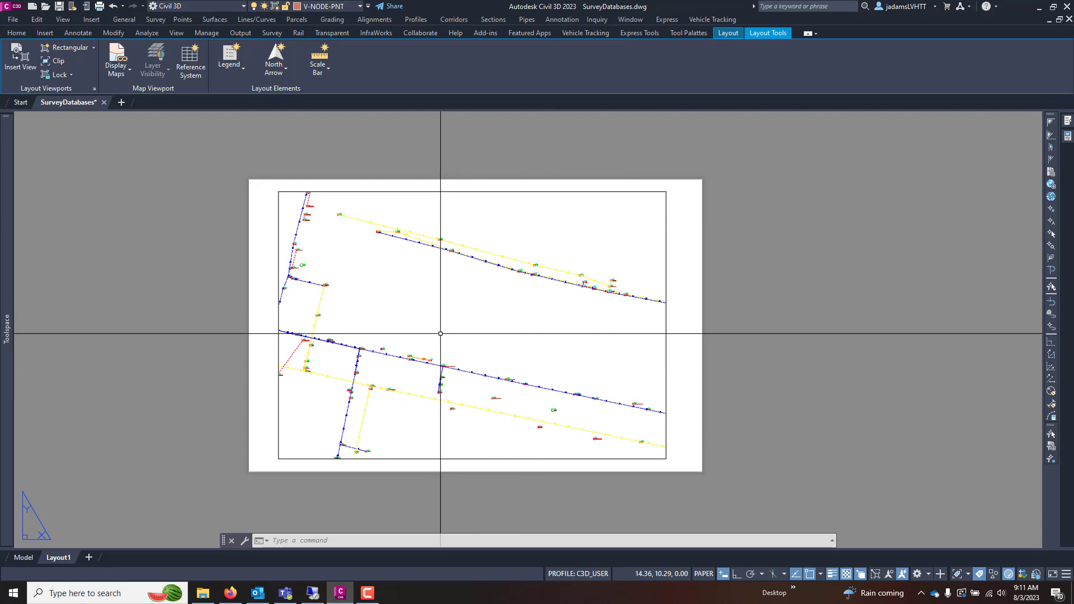
pyautogui.write('LINE')
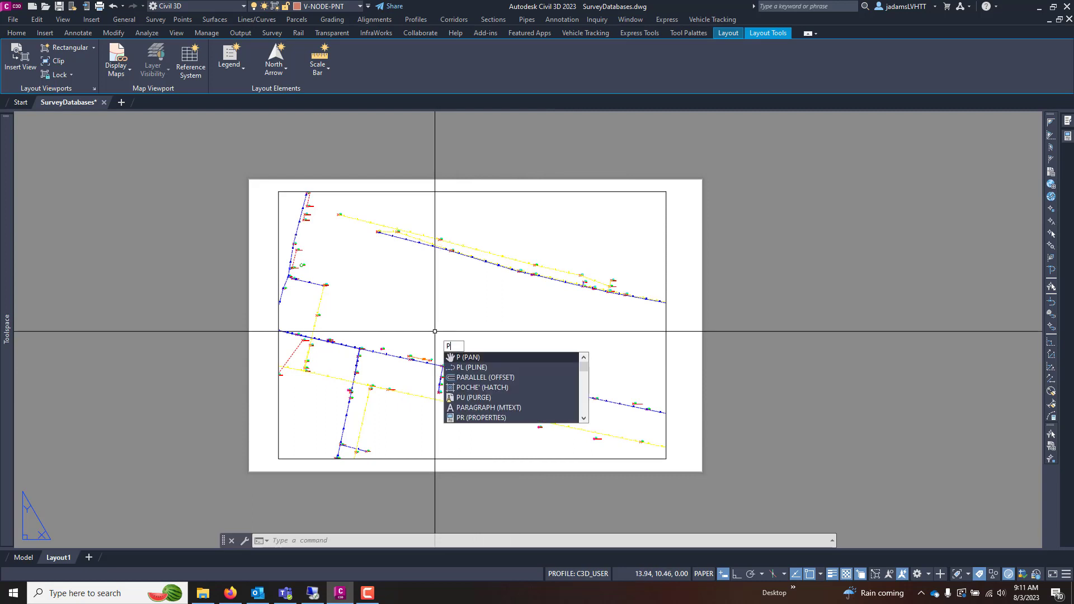
pyautogui.press('Return')
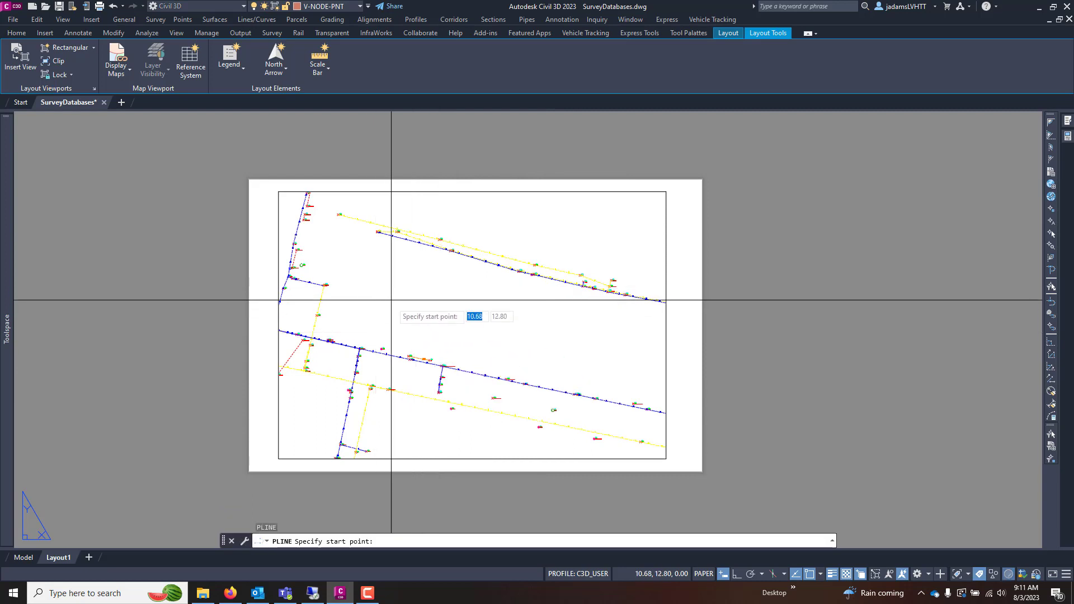
pyautogui.click(391, 321)
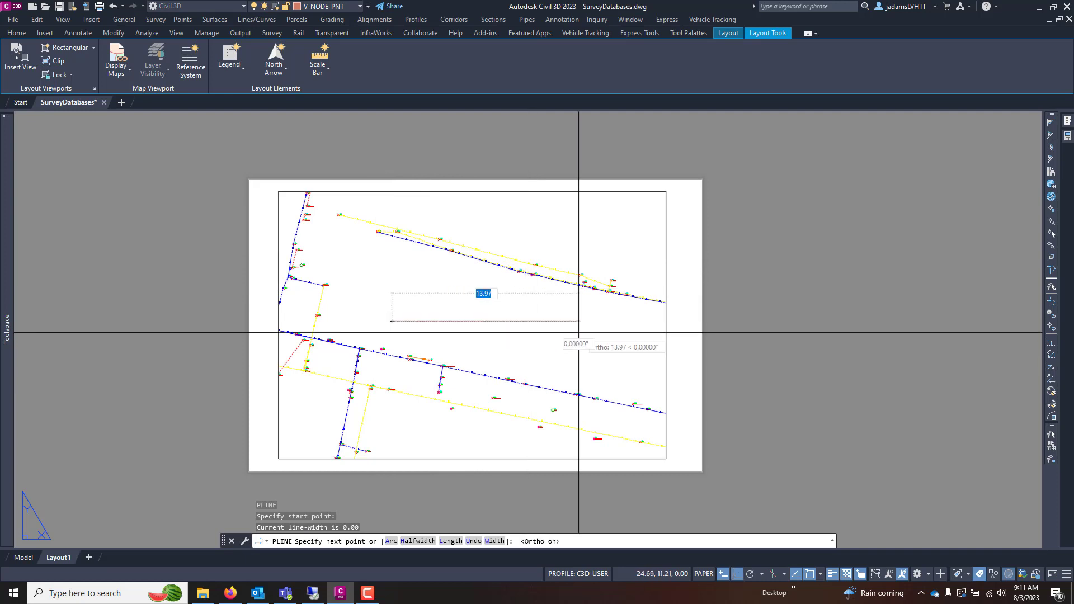
pyautogui.press('F8')
pyautogui.click(595, 327)
pyautogui.press('Return')
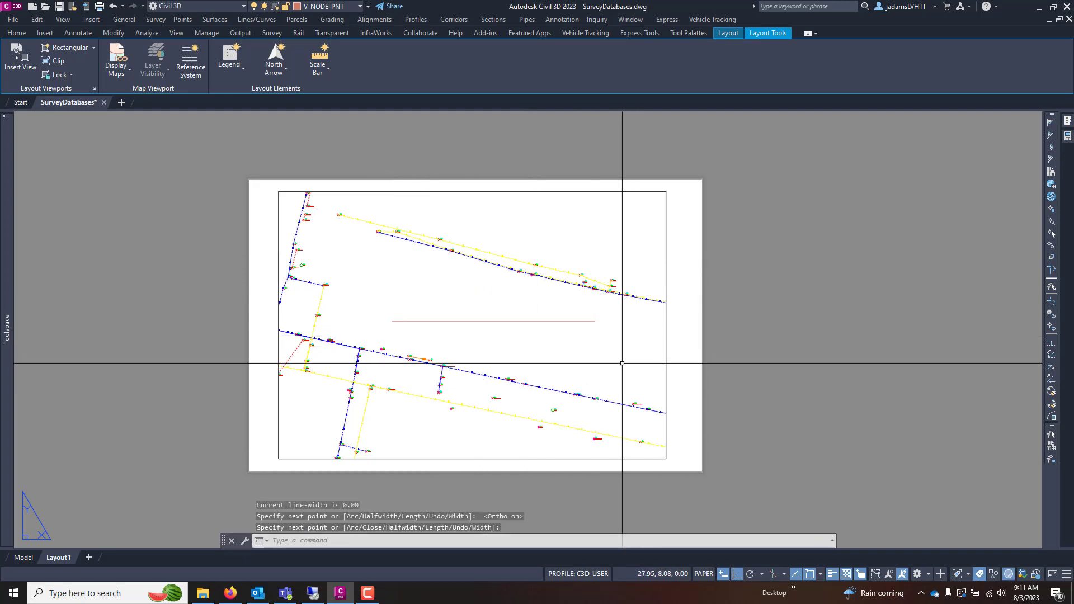
# - Align Space the two pipe points to the reference line's endpoints, then regenerate
pyautogui.click(635, 34)
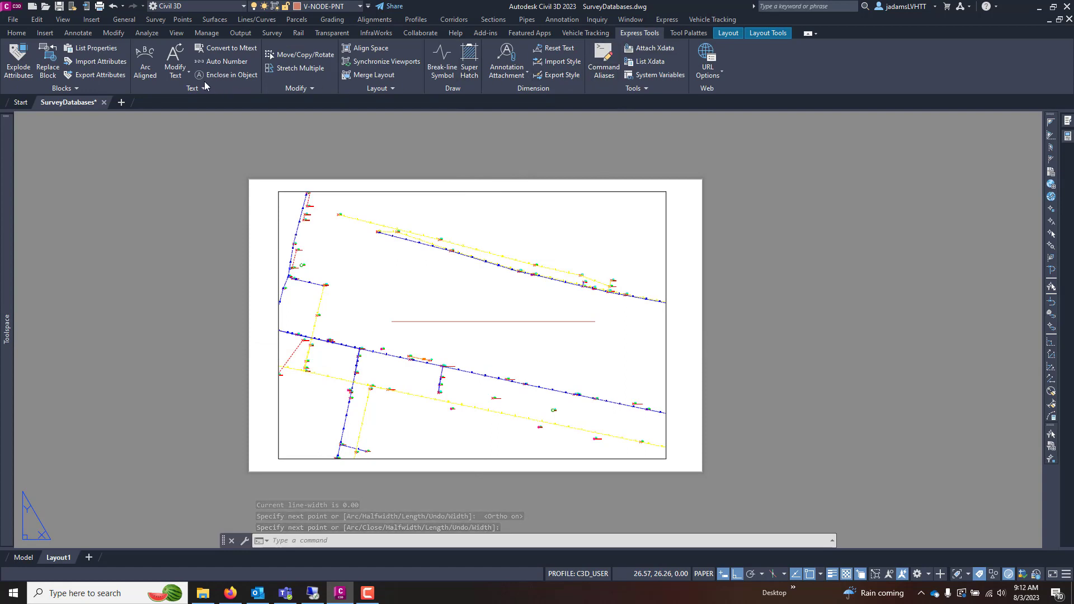
pyautogui.click(364, 48)
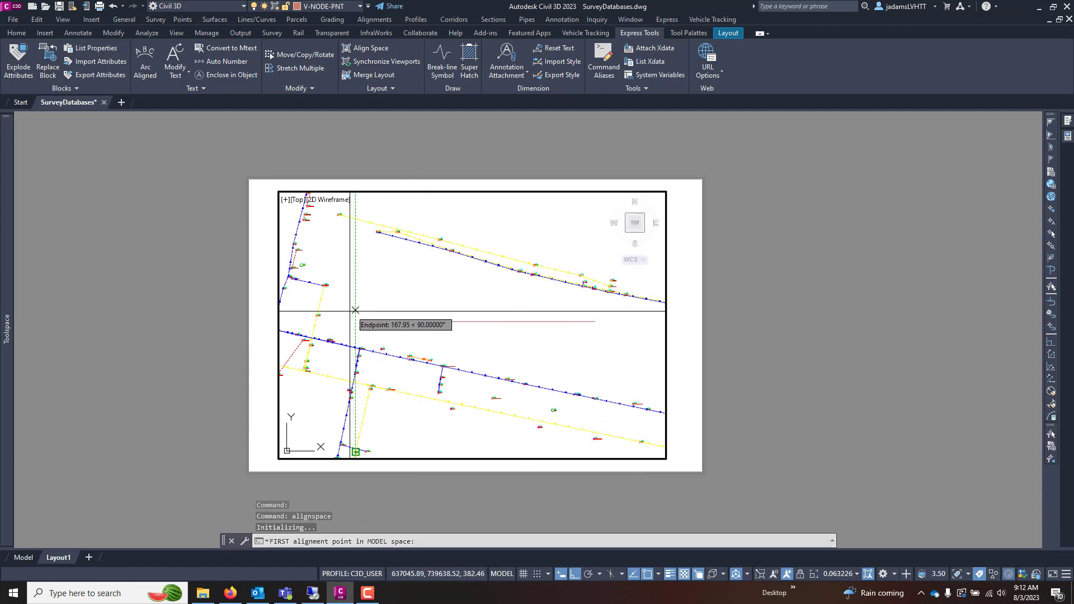
pyautogui.click(357, 350)
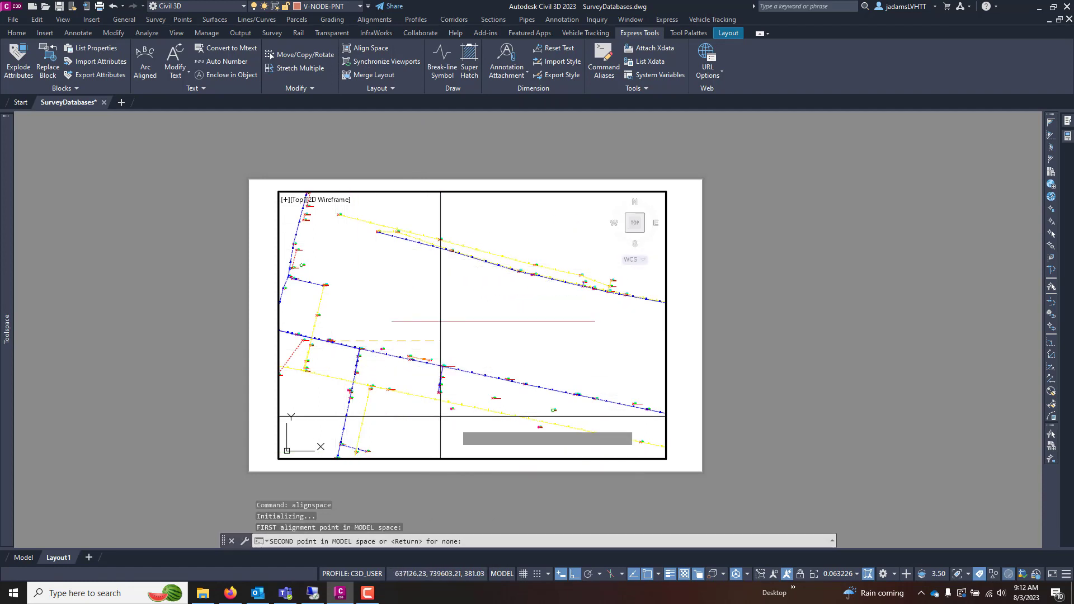
pyautogui.click(595, 399)
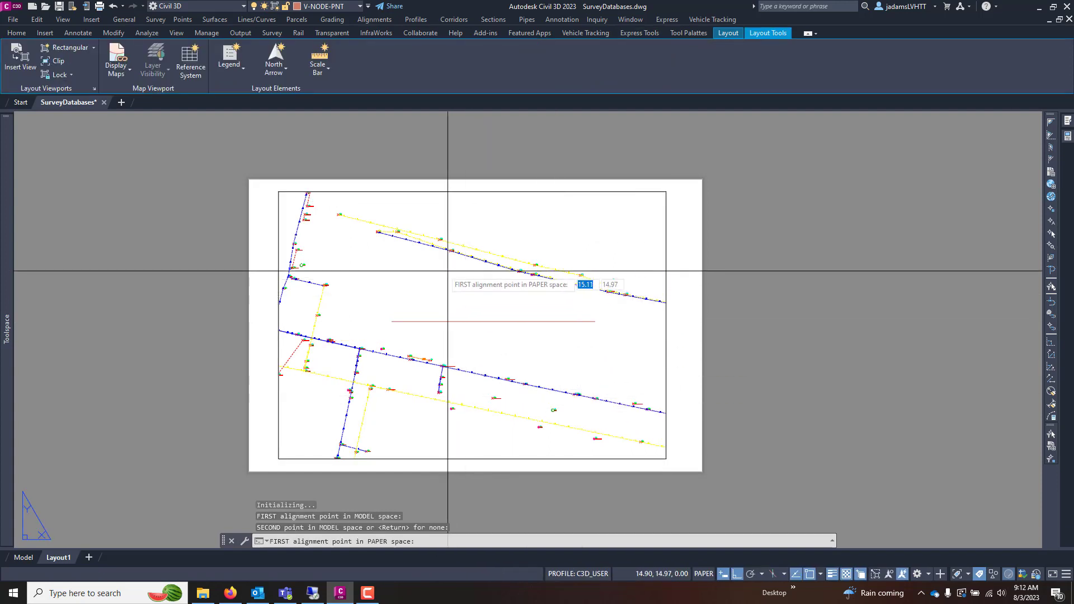
pyautogui.click(392, 321)
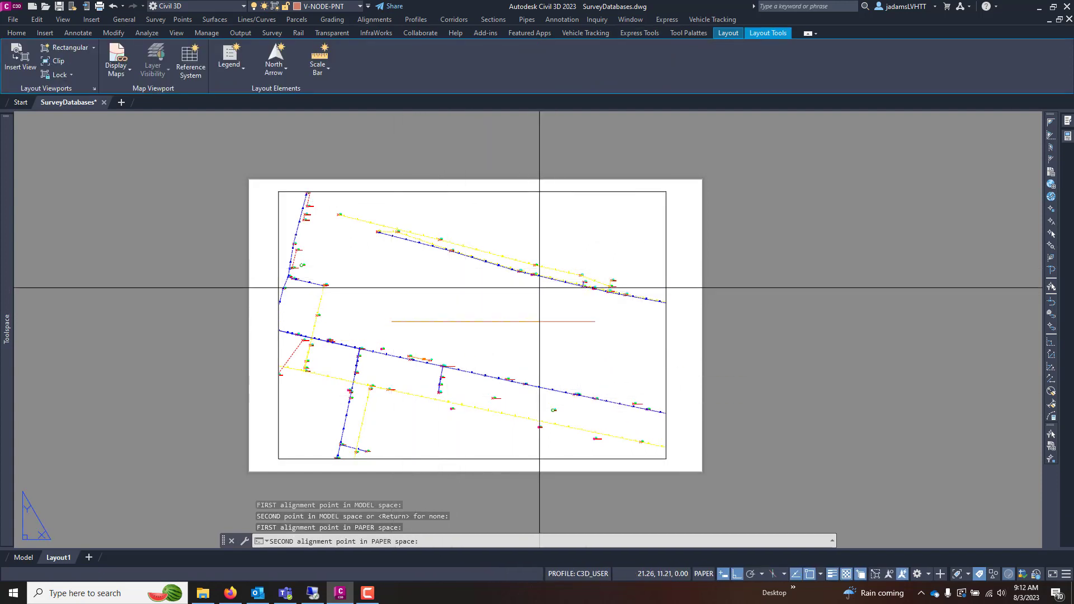
pyautogui.click(585, 317)
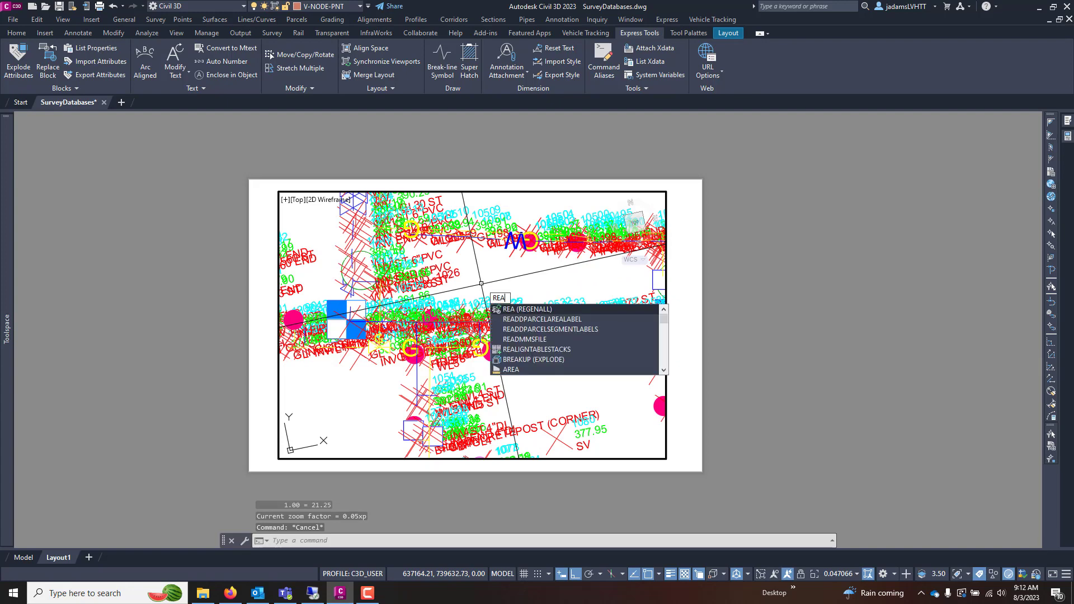
pyautogui.press('Return')
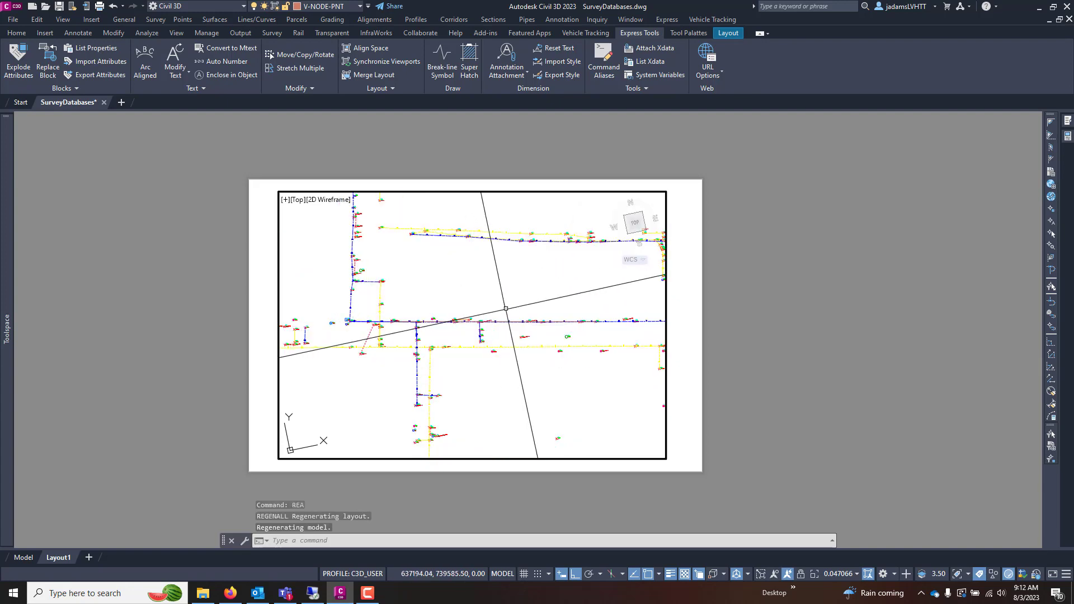
# - Pan the plan inside the viewport, then return to paper space
pyautogui.doubleClick(510, 286)
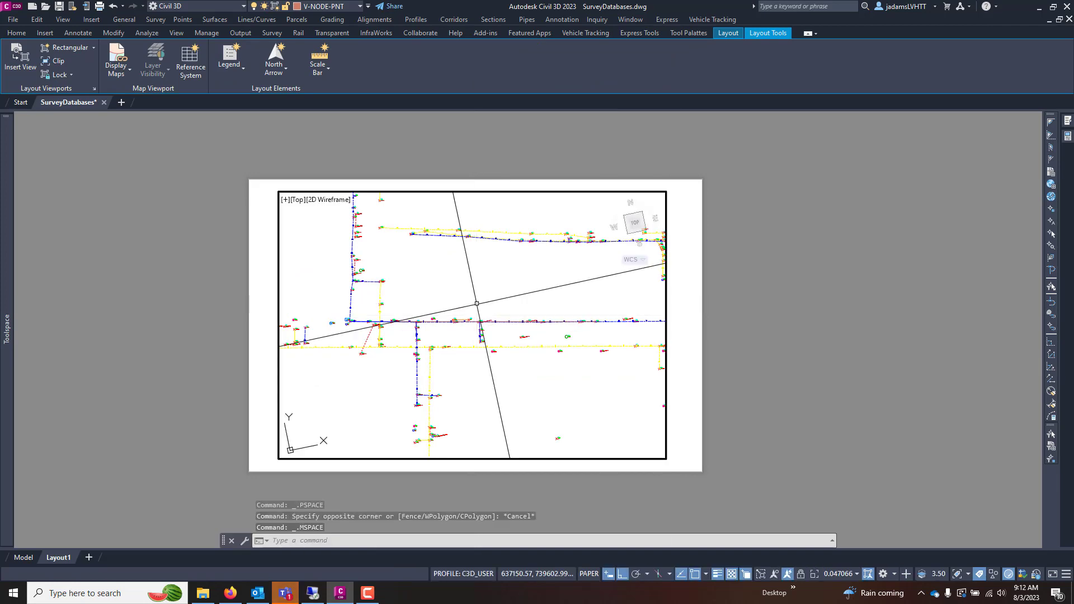
pyautogui.moveTo(511, 284)
pyautogui.mouseDown(button='middle')
pyautogui.moveTo(439, 364)
pyautogui.moveTo(510, 243)
pyautogui.moveTo(602, 367)
pyautogui.moveTo(427, 266)
pyautogui.moveTo(470, 257)
pyautogui.moveTo(491, 333)
pyautogui.moveTo(526, 302)
pyautogui.moveTo(431, 267)
pyautogui.moveTo(479, 275)
pyautogui.moveTo(485, 264)
pyautogui.moveTo(414, 277)
pyautogui.mouseUp(button='middle')
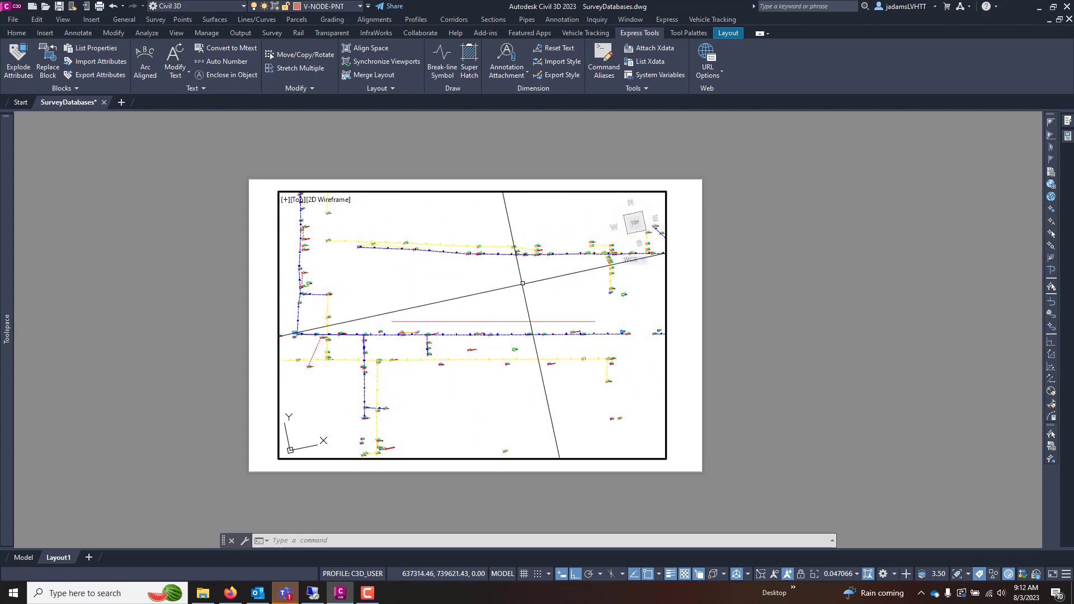
pyautogui.doubleClick(689, 311)
pyautogui.scroll(2, 480, 319)
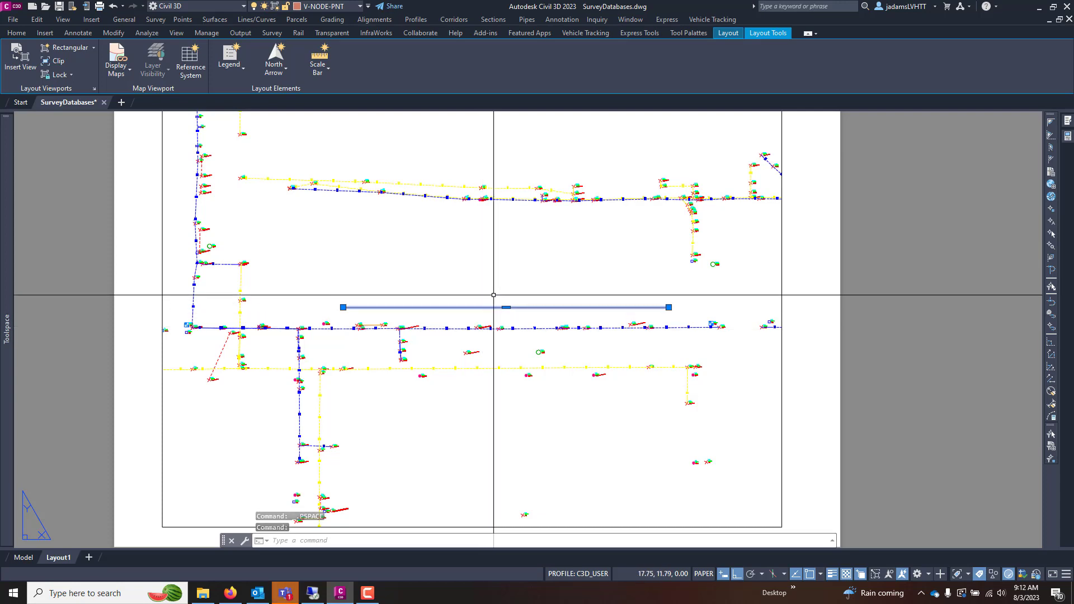
# - In model space, draw a vertical north-south polyline about 103.60 units long beside the pipes
pyautogui.press('Escape')
pyautogui.click(24, 556)
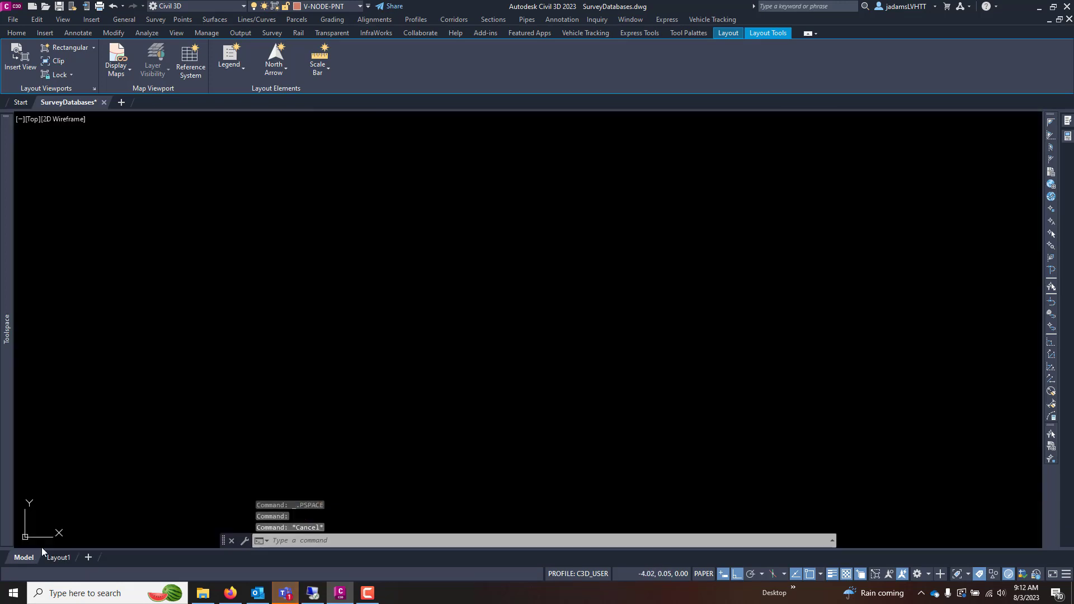
pyautogui.scroll(-5, 631, 300)
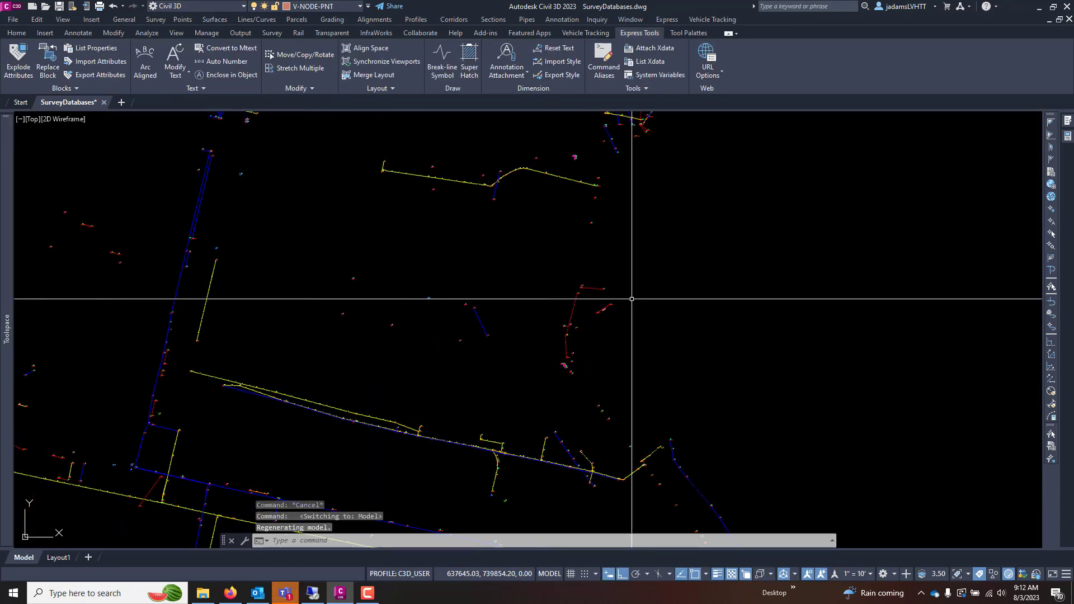
pyautogui.scroll(5, 585, 389)
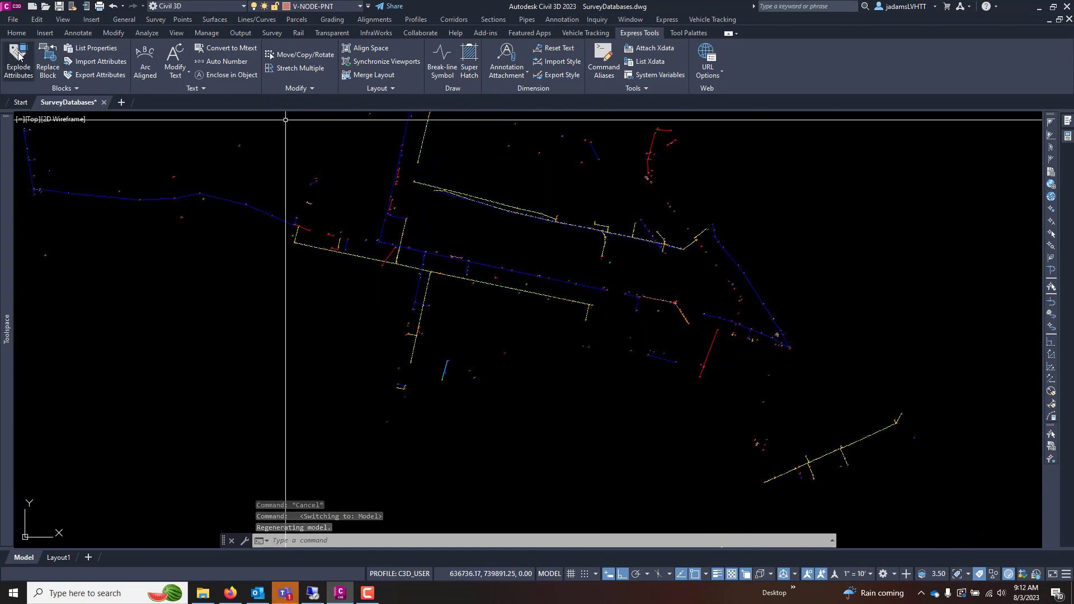
pyautogui.click(21, 35)
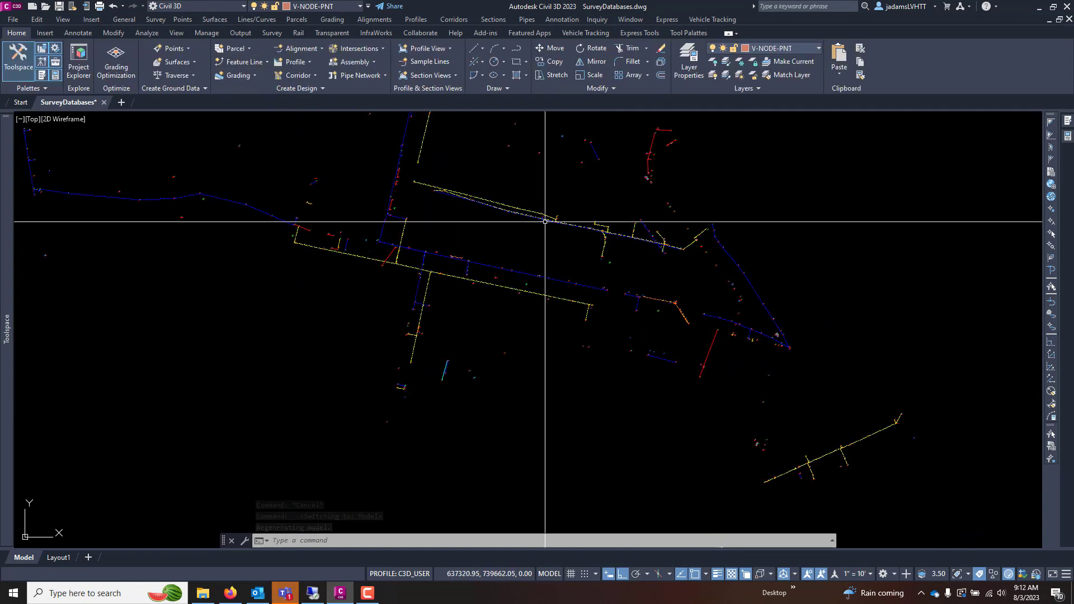
pyautogui.scroll(5, 546, 220)
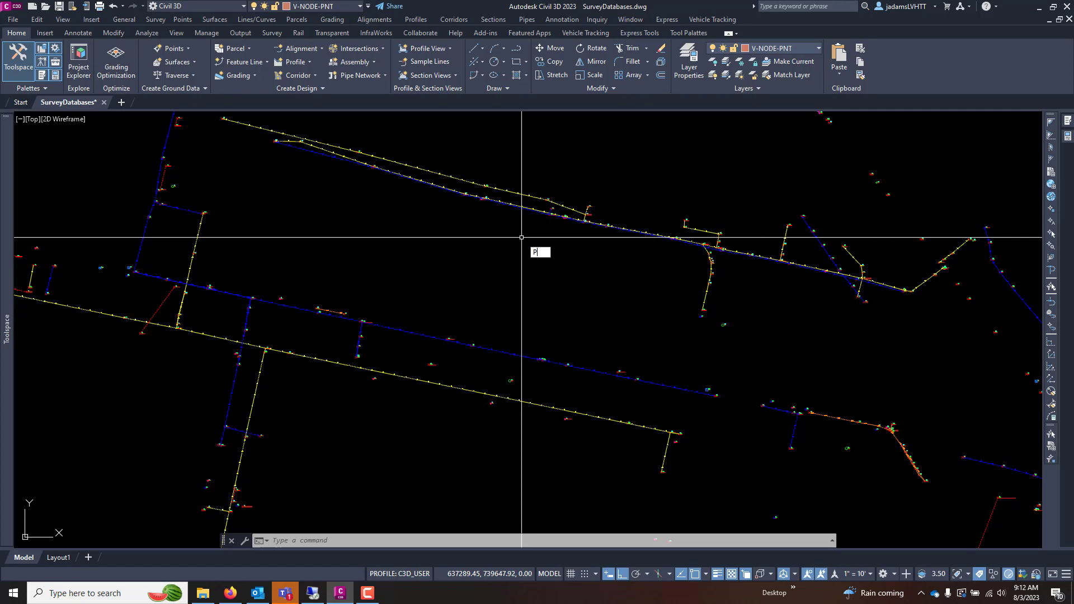
pyautogui.write('pl')
pyautogui.press('Return')
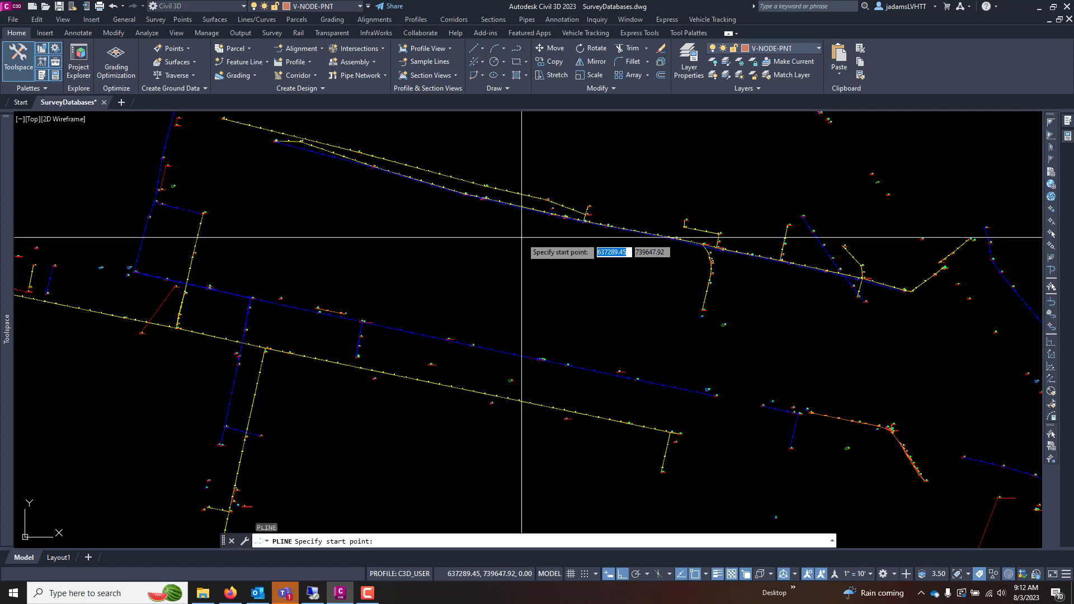
pyautogui.click(364, 194)
pyautogui.click(372, 301)
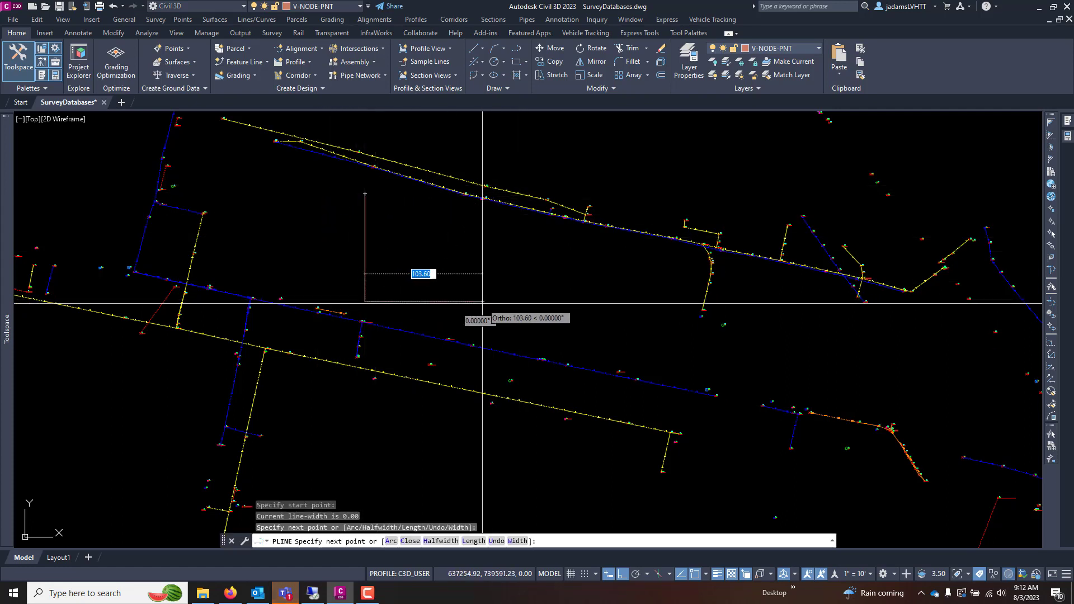
pyautogui.press('Return')
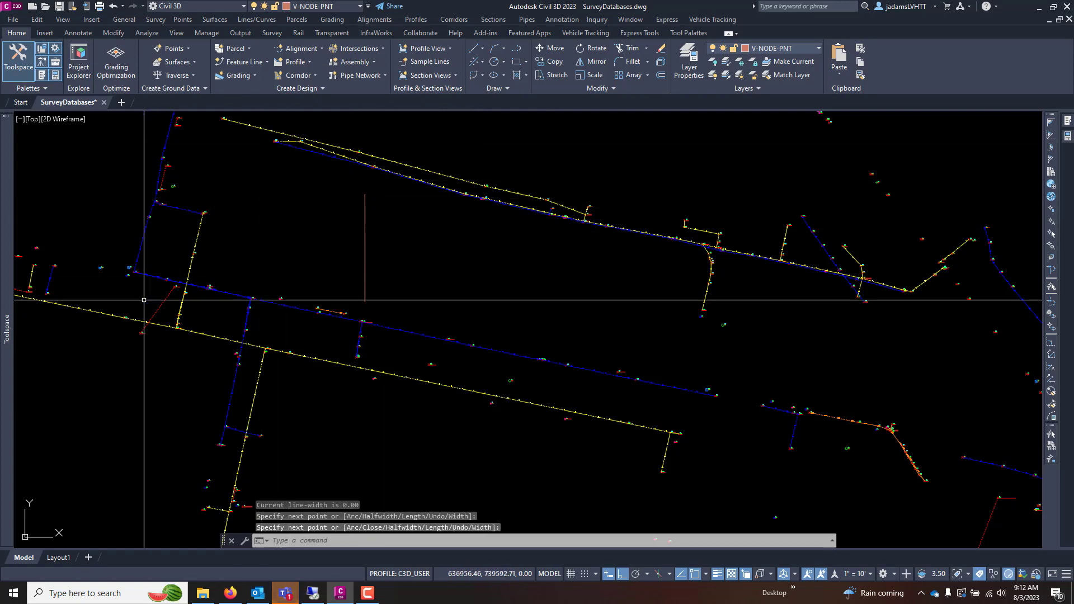
# - Back on Layout1, select the reference line and scroll the drawing's blocks for a north arrow
pyautogui.click(59, 557)
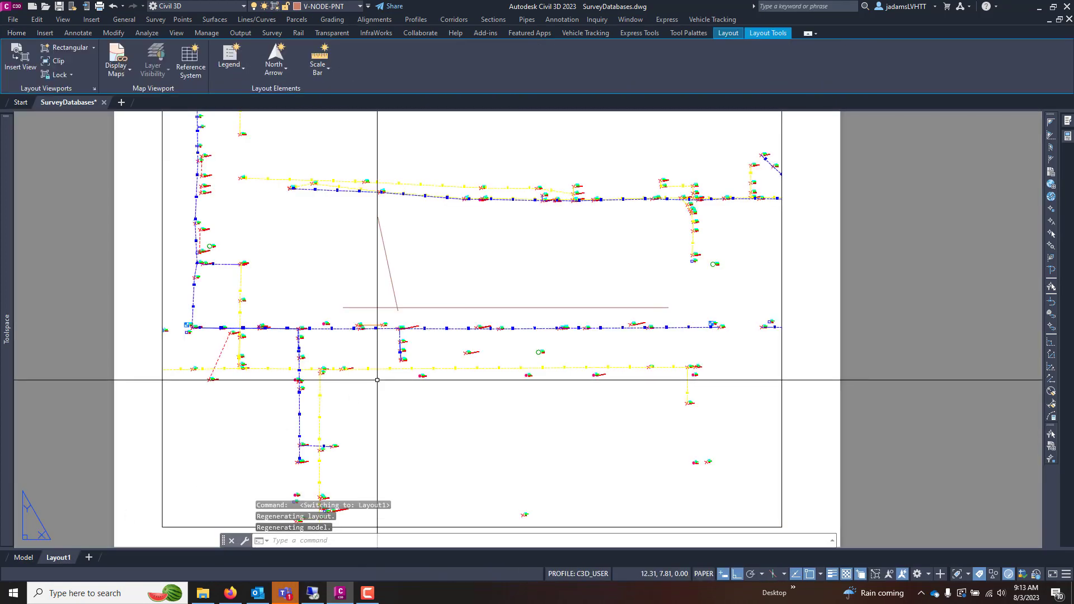
pyautogui.click(426, 307)
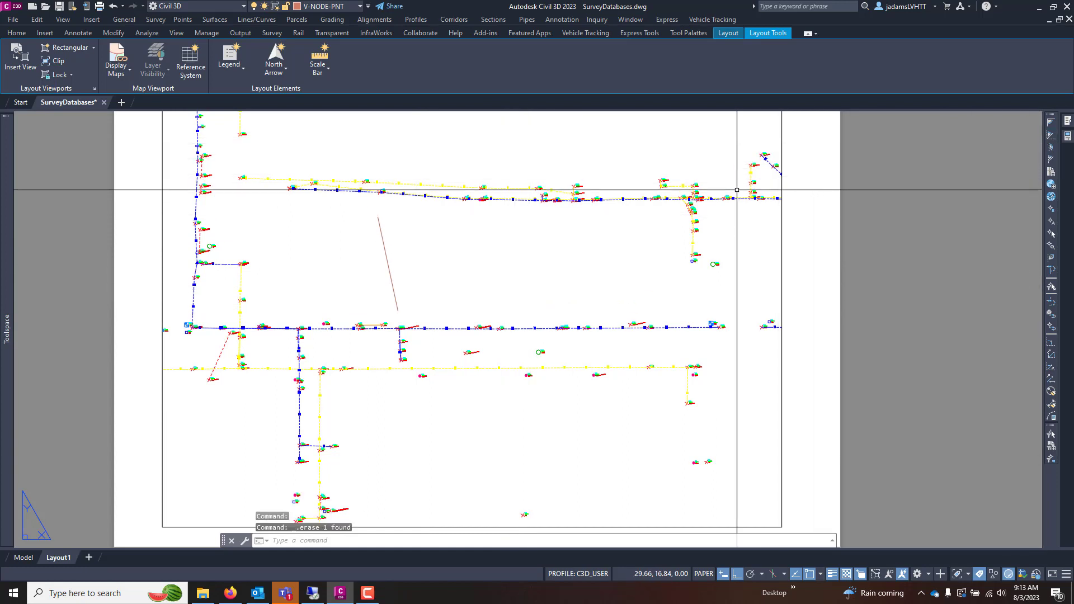
pyautogui.moveTo(737, 190)
pyautogui.mouseDown(button='middle')
pyautogui.moveTo(714, 275)
pyautogui.moveTo(699, 291)
pyautogui.mouseUp(button='middle')
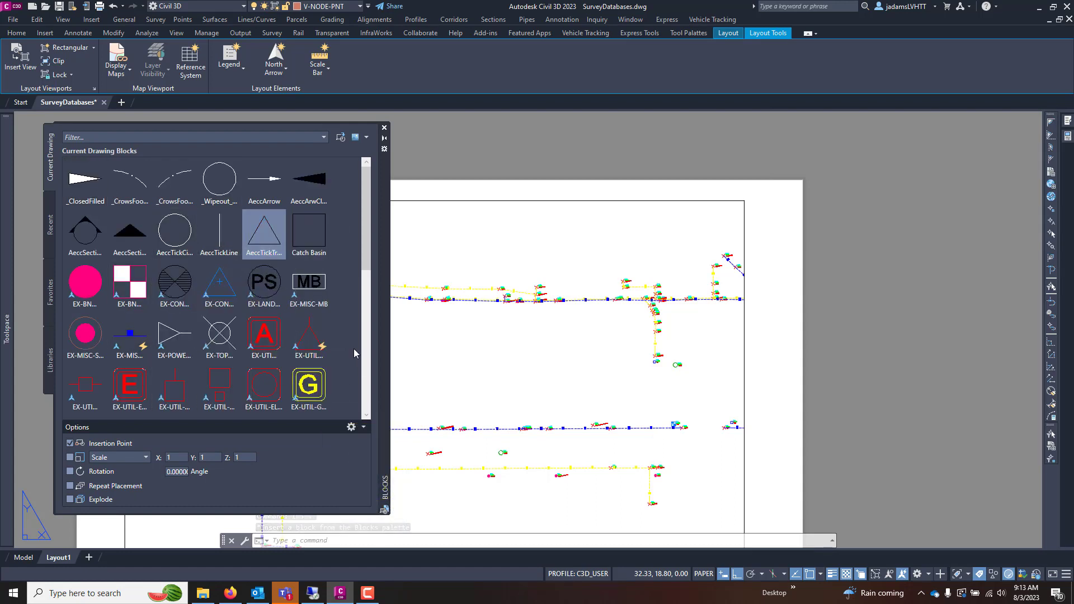
pyautogui.scroll(-5, 353, 349)
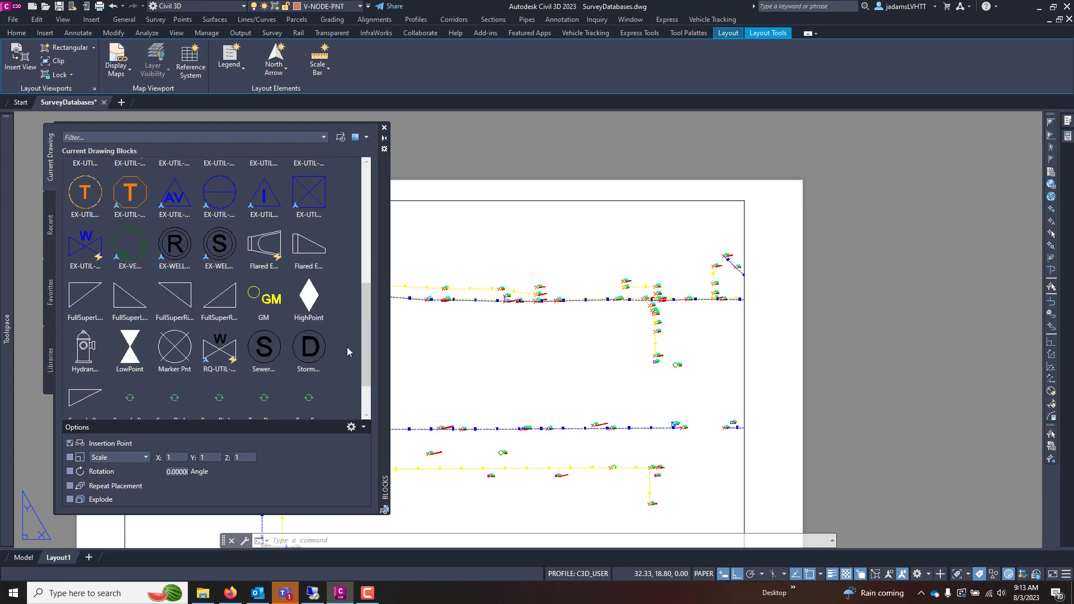
pyautogui.scroll(-1, 347, 351)
pyautogui.scroll(3, 339, 351)
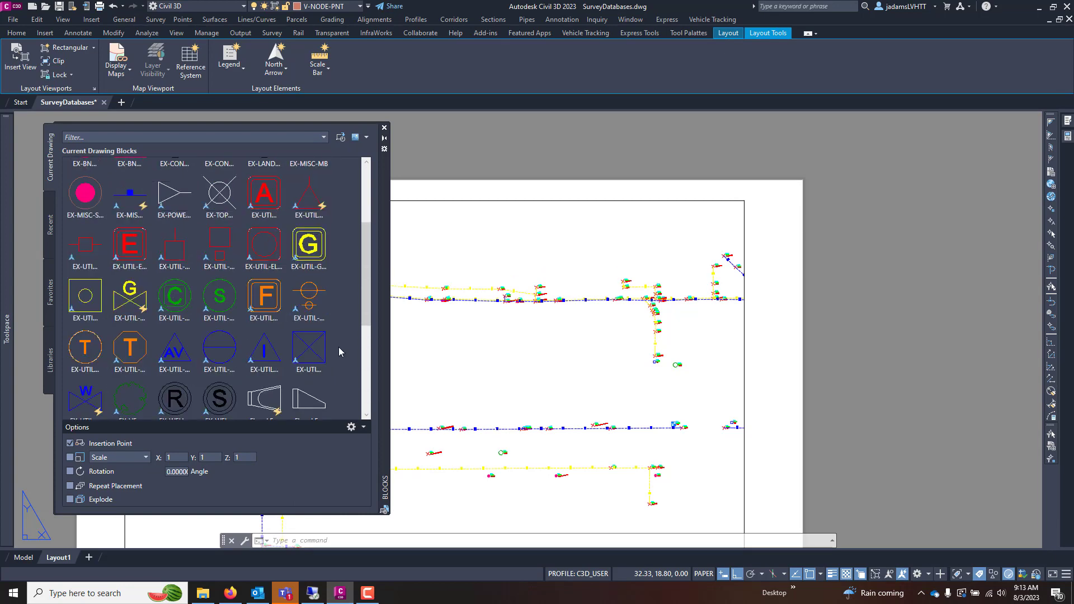
pyautogui.scroll(3, 339, 351)
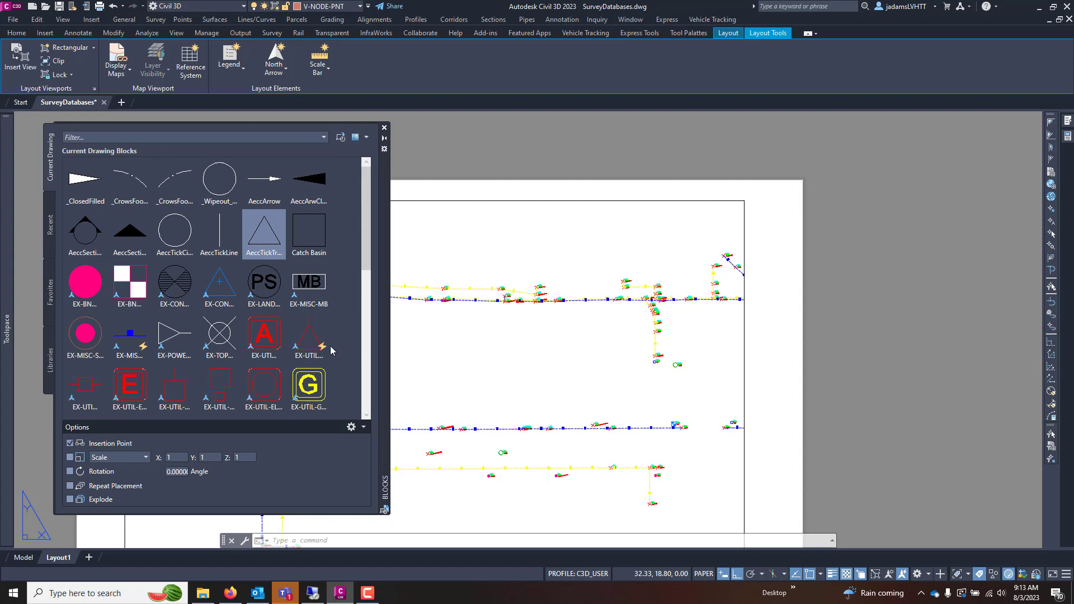
# - Add the Arrow 21 north arrow for the viewport and close the Blocks palette
pyautogui.press('Escape')
pyautogui.press('Escape')
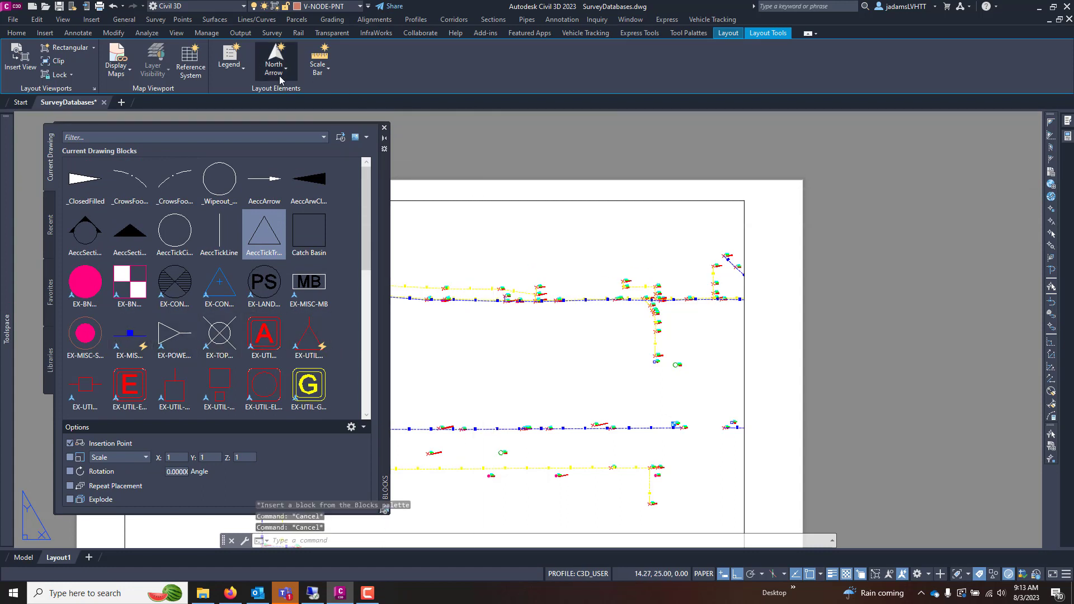
pyautogui.click(278, 68)
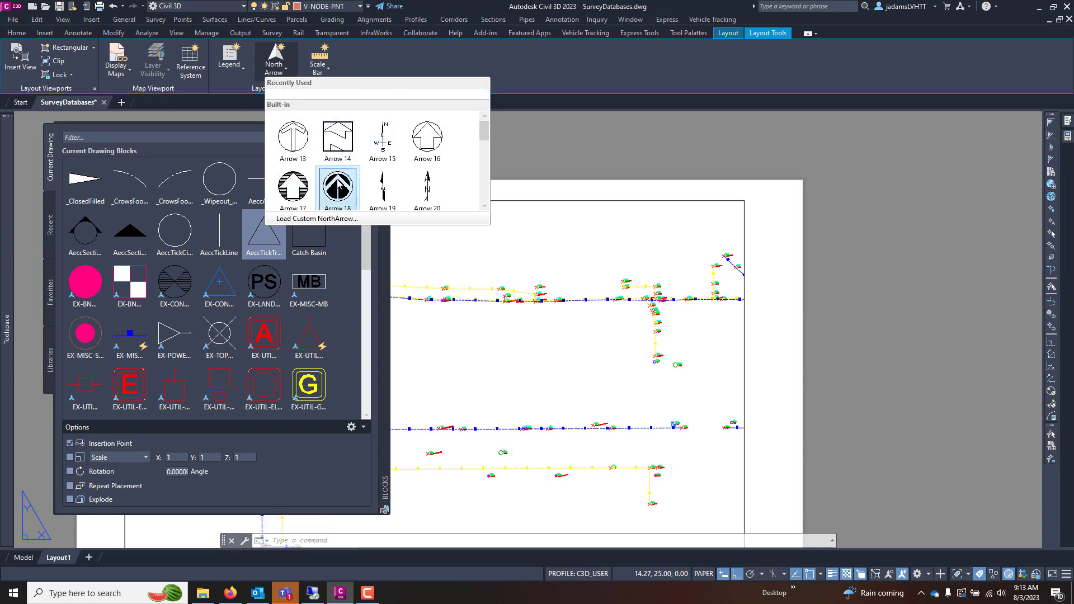
pyautogui.scroll(-5, 338, 183)
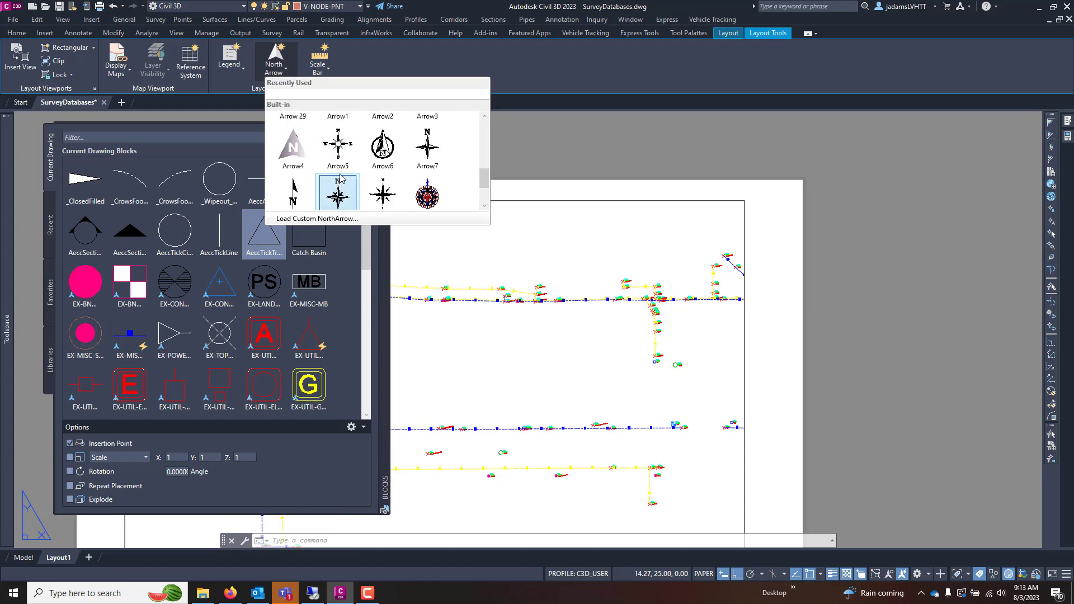
pyautogui.scroll(3, 337, 179)
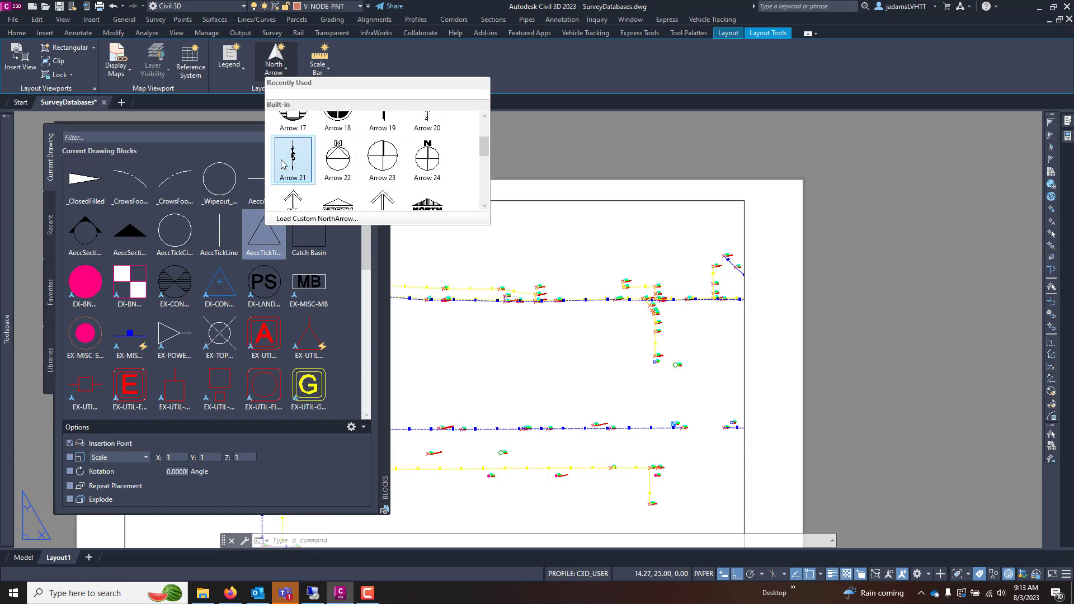
pyautogui.click(292, 158)
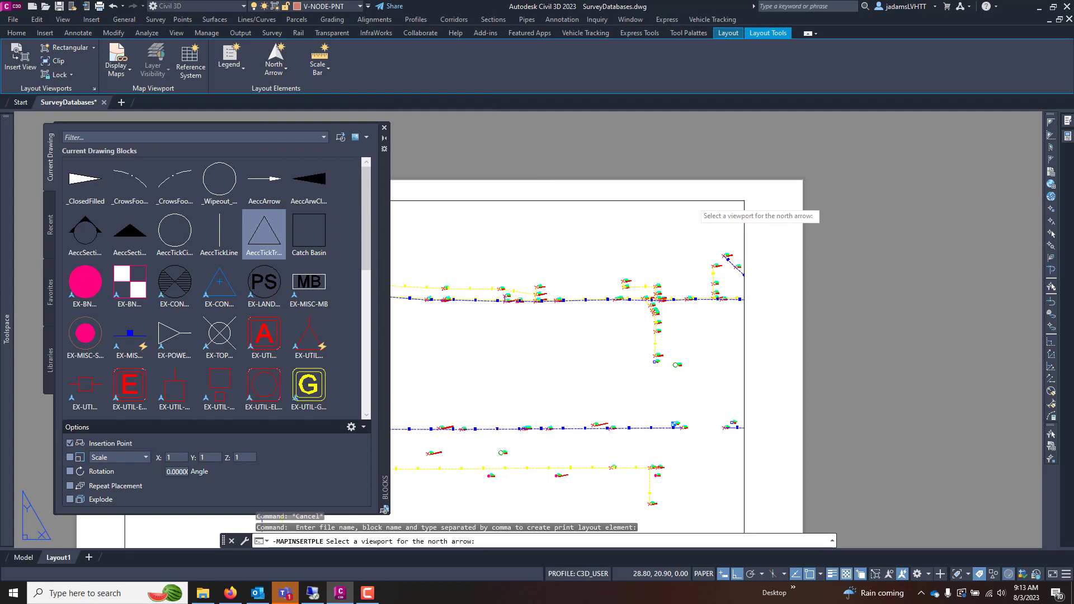
pyautogui.click(700, 244)
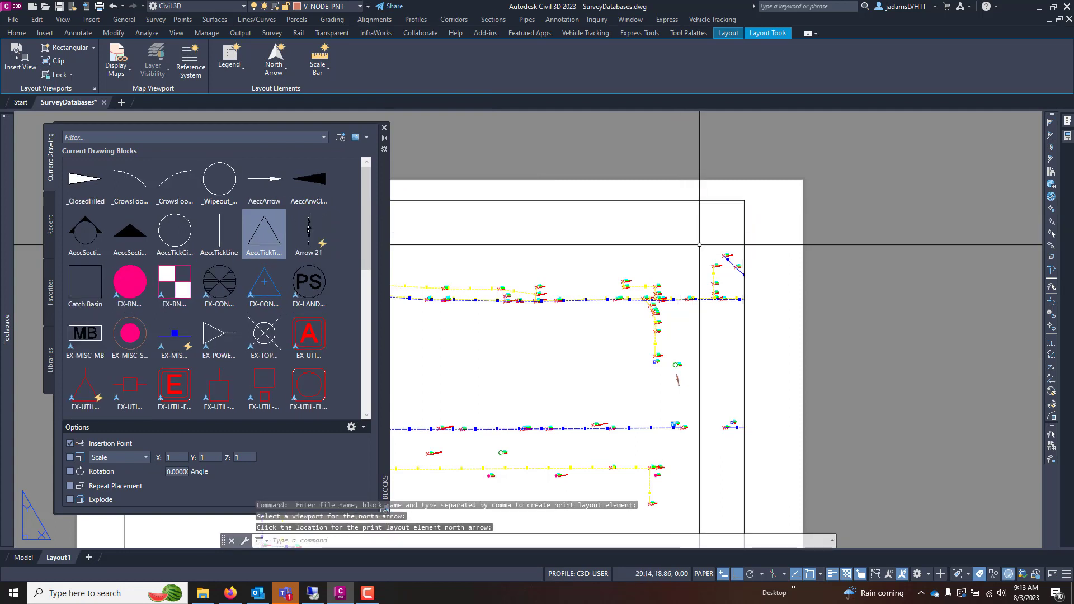
pyautogui.click(384, 128)
pyautogui.scroll(5, 692, 212)
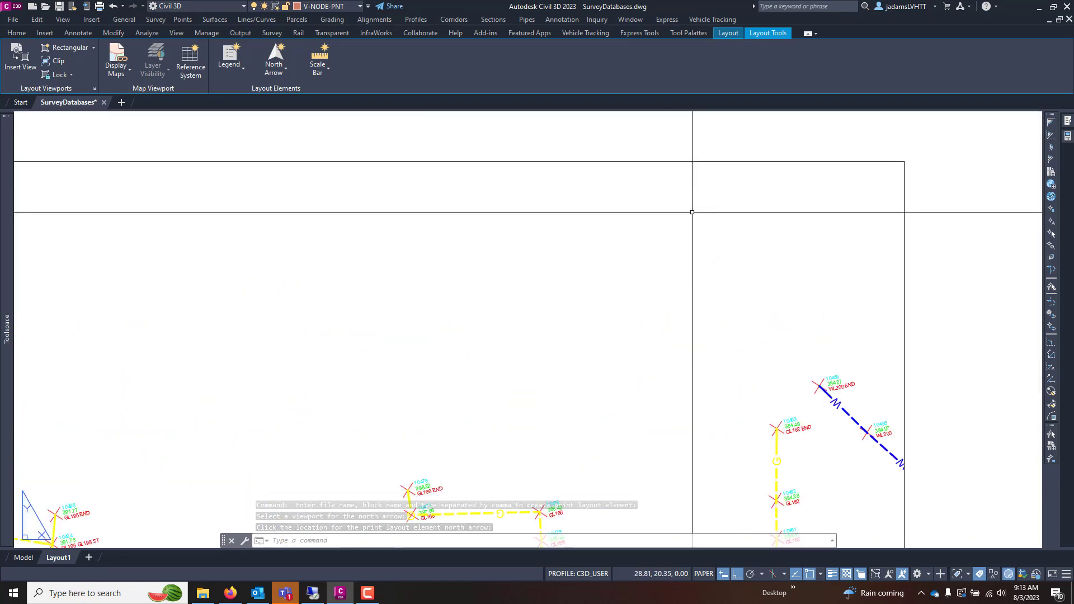
pyautogui.scroll(-6, 692, 212)
pyautogui.scroll(3, 682, 224)
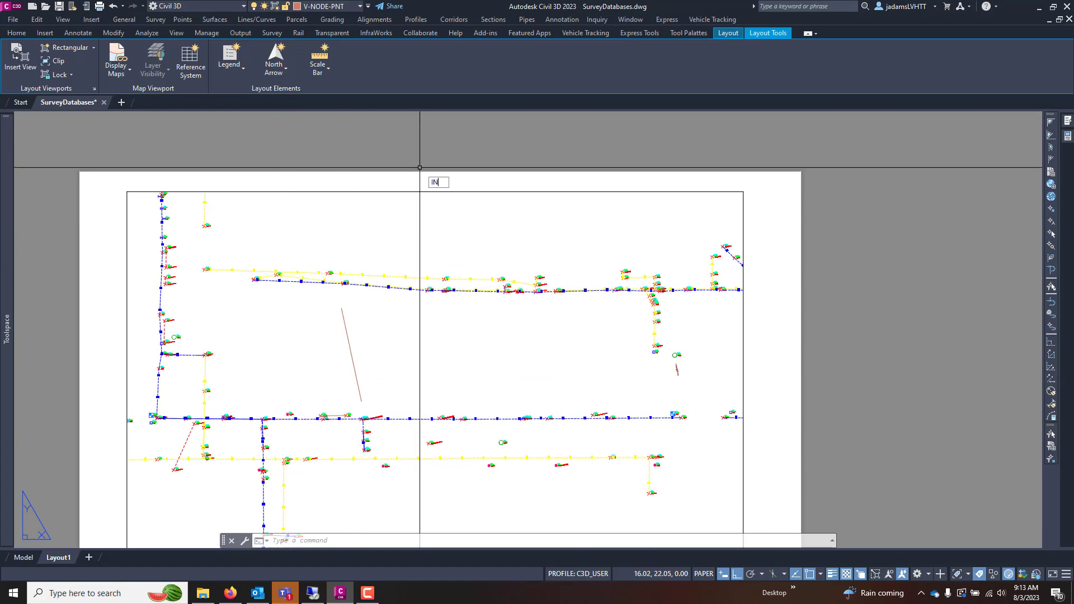
# - Insert the Arrow 21 block on Layout1 near the viewport's top-right corner
pyautogui.write('i')
pyautogui.press('Return')
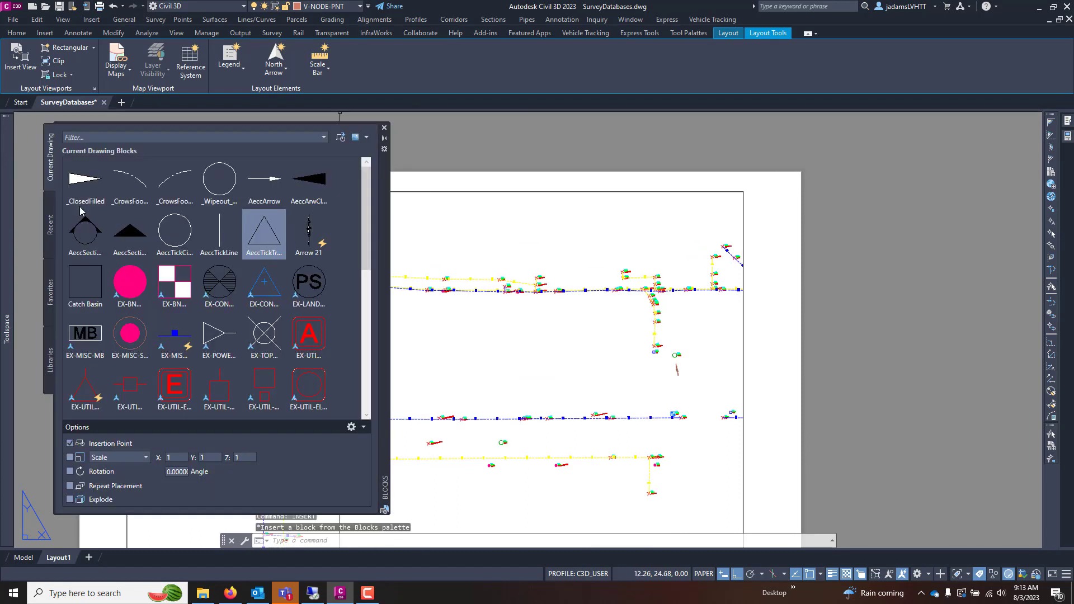
pyautogui.click(302, 246)
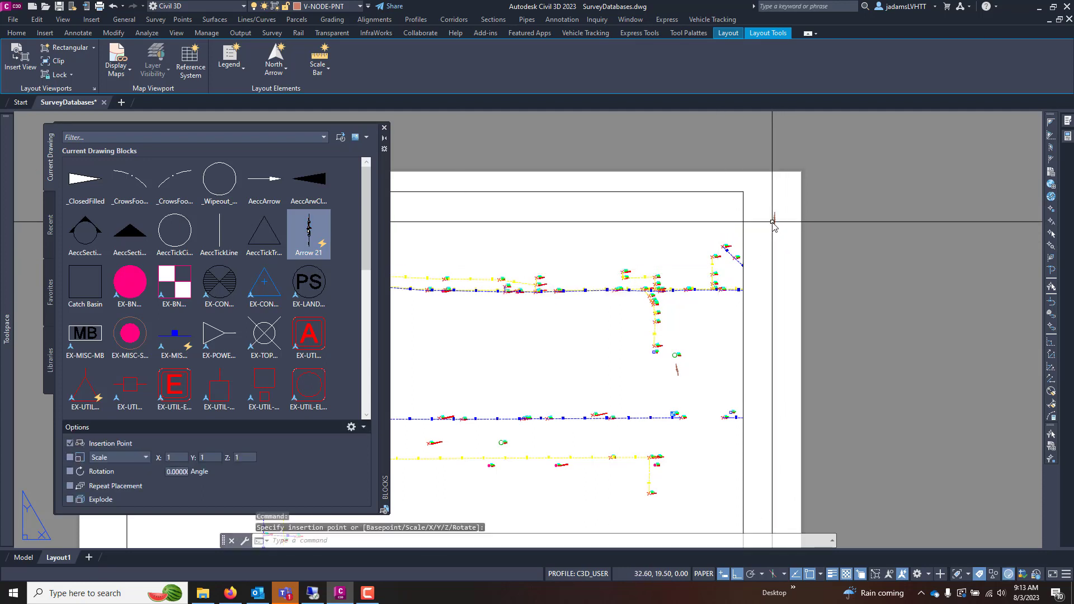
pyautogui.scroll(5, 774, 218)
pyautogui.scroll(4, 752, 197)
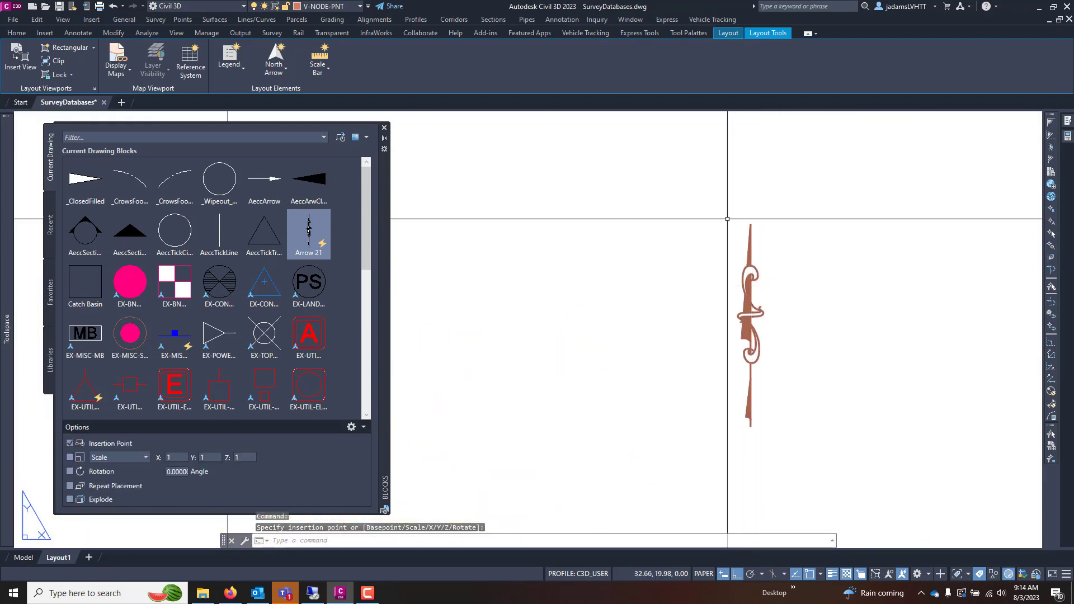
pyautogui.click(383, 130)
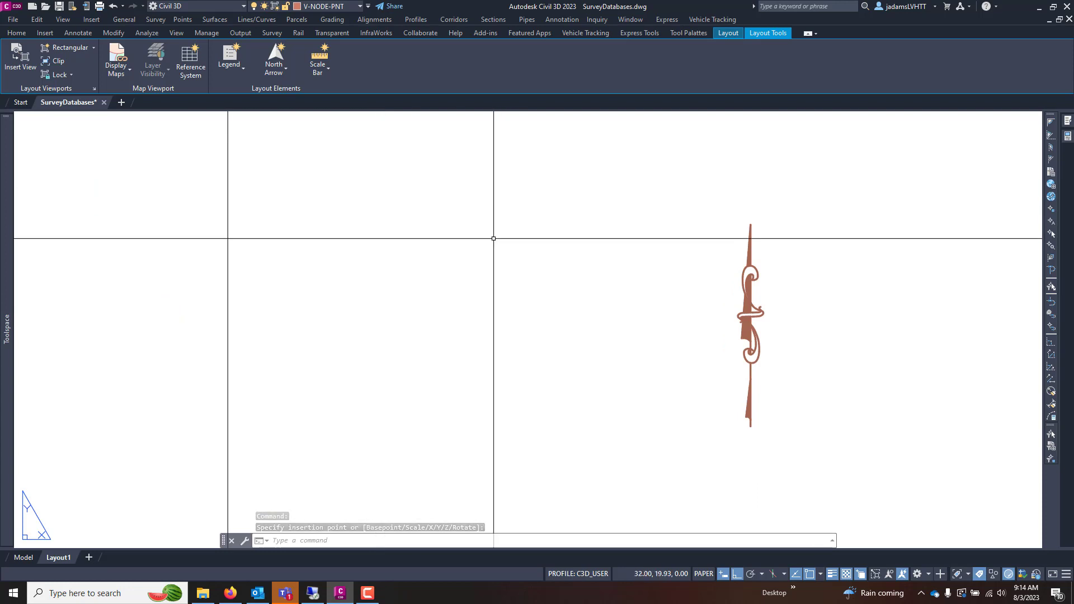
pyautogui.scroll(-4, 540, 249)
# - Adjust the north arrow's grips, then start and cancel a move
pyautogui.doubleClick(539, 258)
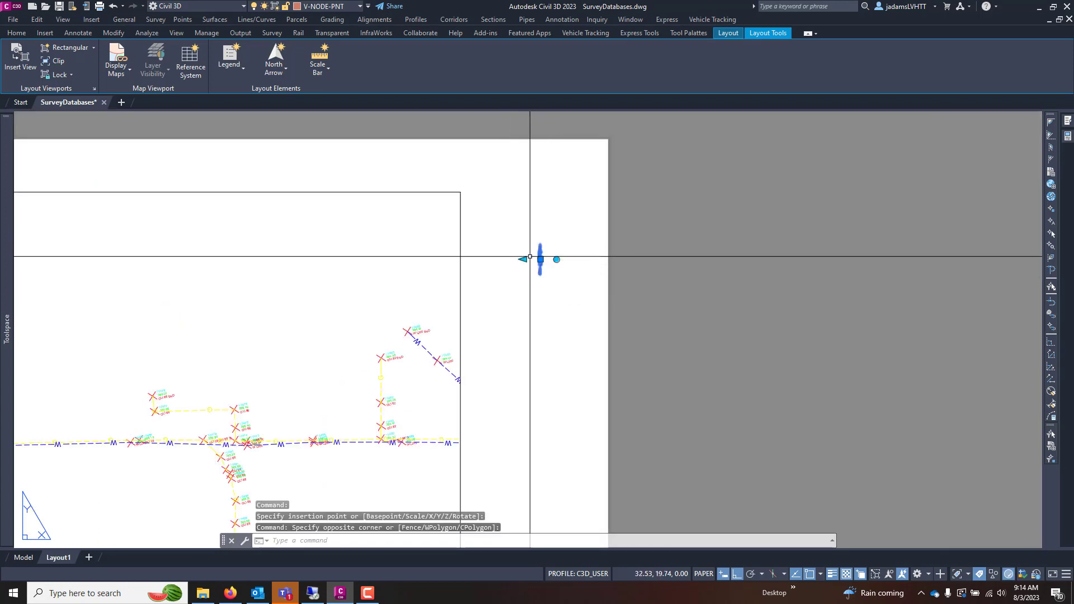
pyautogui.click(523, 259)
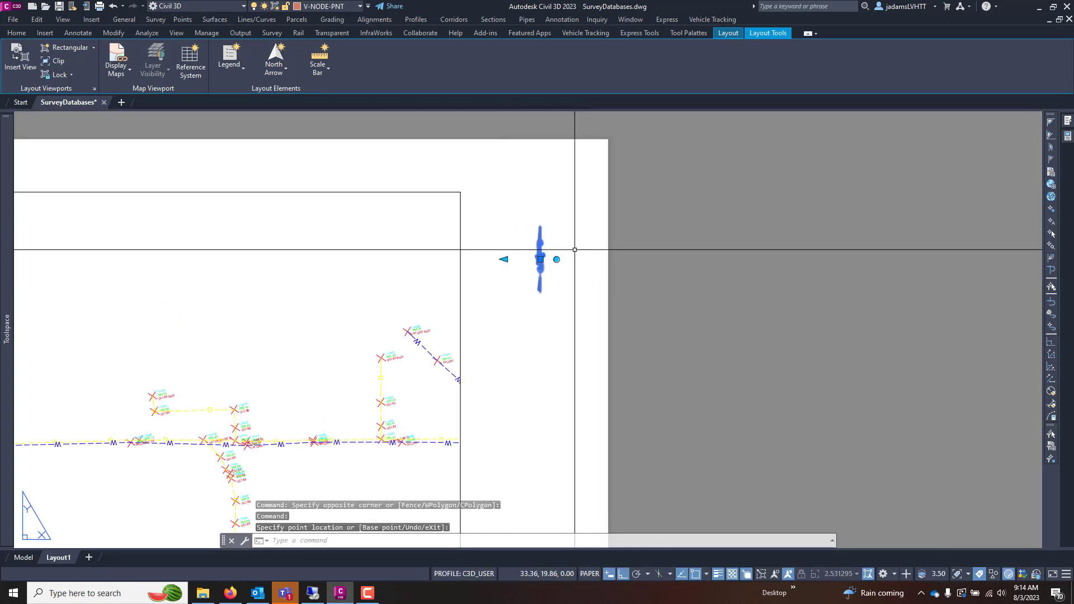
pyautogui.click(504, 259)
pyautogui.click(503, 259)
pyautogui.click(493, 259)
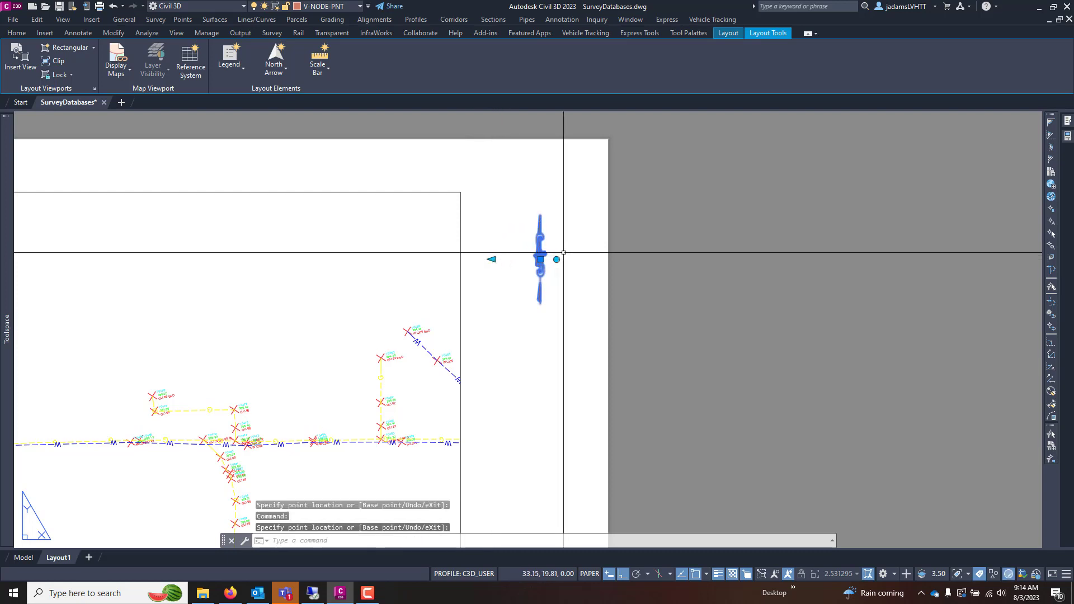
pyautogui.write('M')
pyautogui.press('Return')
pyautogui.click(571, 246)
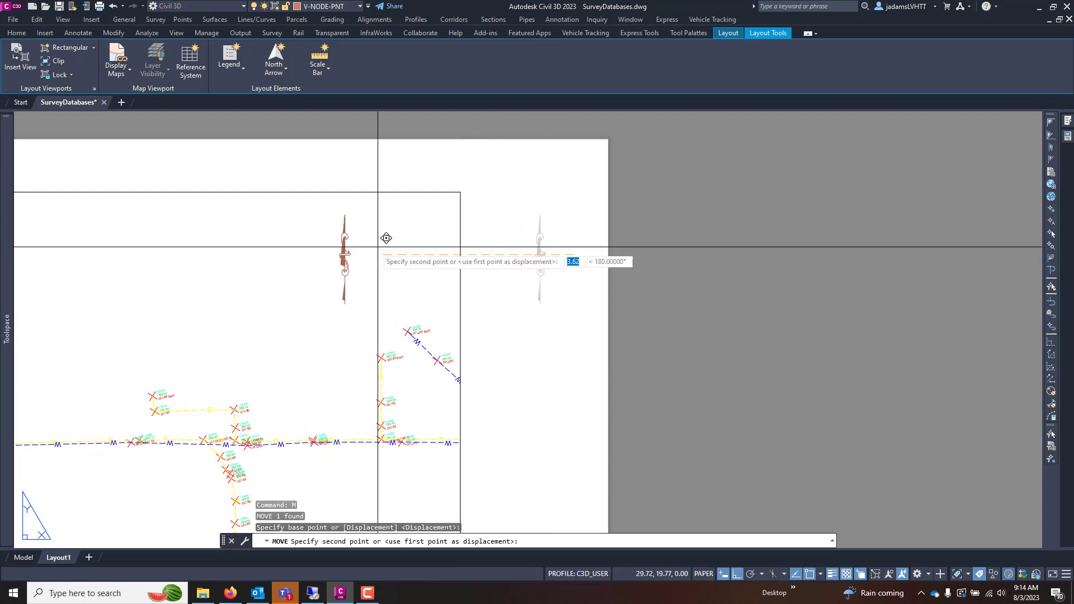
pyautogui.press('Escape')
pyautogui.press('Escape')
pyautogui.scroll(-3, 558, 241)
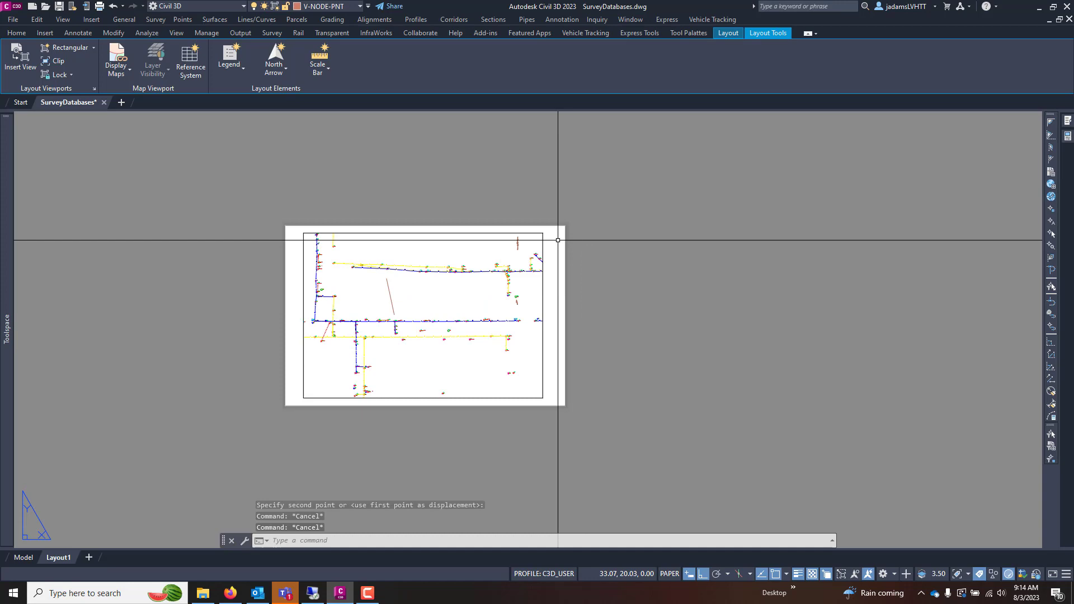
pyautogui.scroll(4, 557, 251)
pyautogui.scroll(-2, 499, 246)
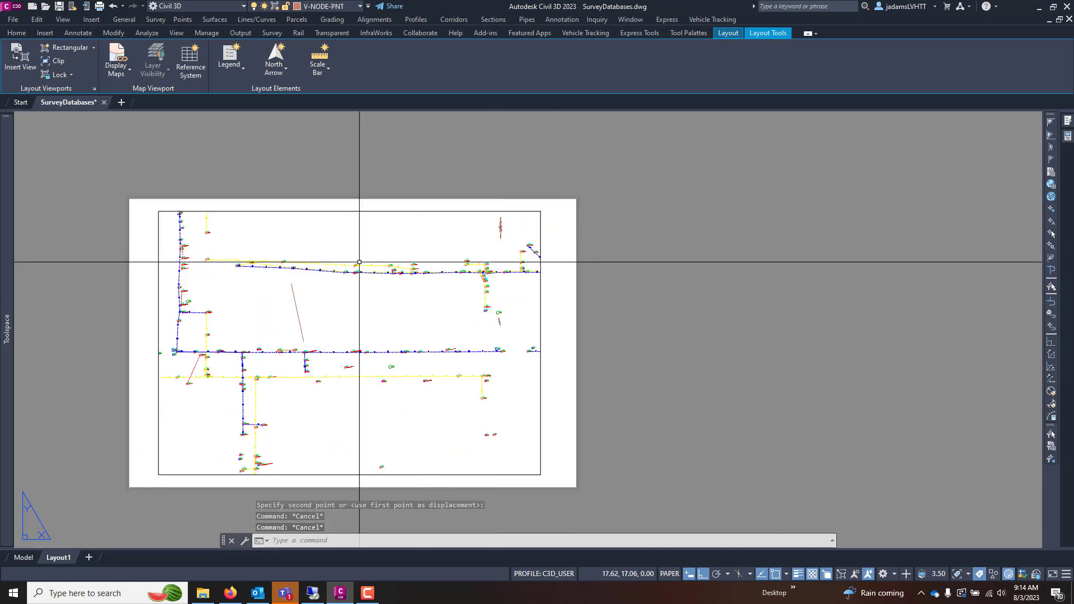
pyautogui.scroll(2, 358, 262)
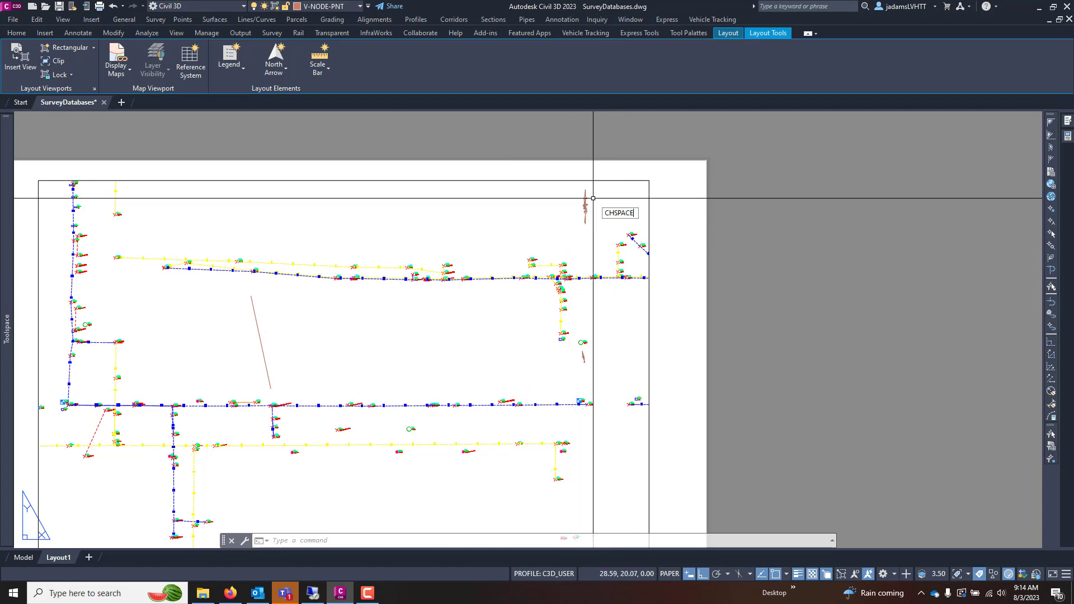
# - Send the north arrow into the viewport's model space with CHSPACE
pyautogui.press('Return')
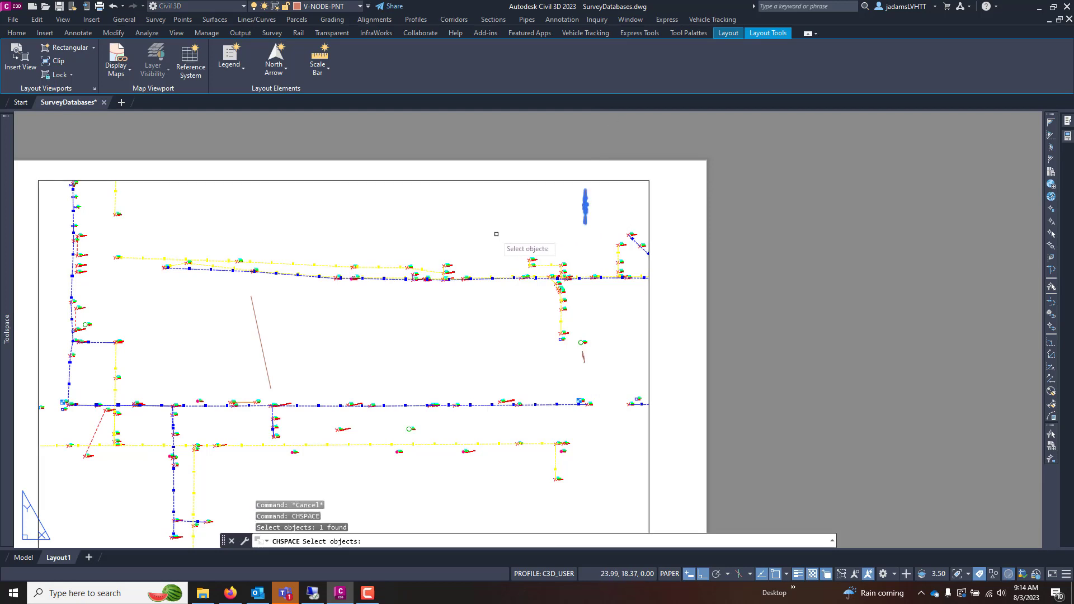
pyautogui.press('Return')
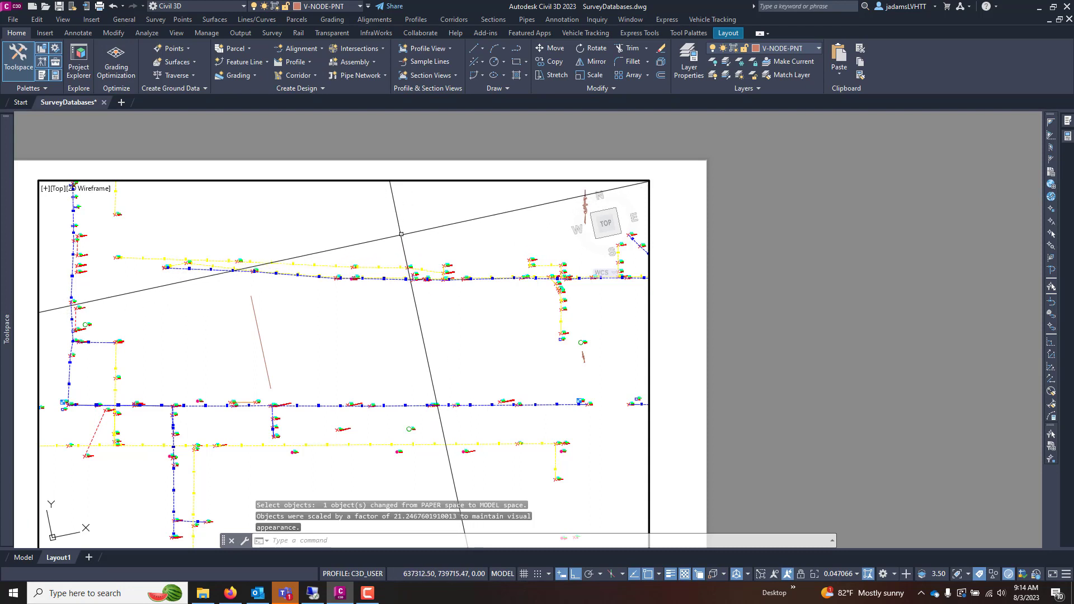
pyautogui.click(401, 233)
pyautogui.click(396, 239)
pyautogui.doubleClick(680, 190)
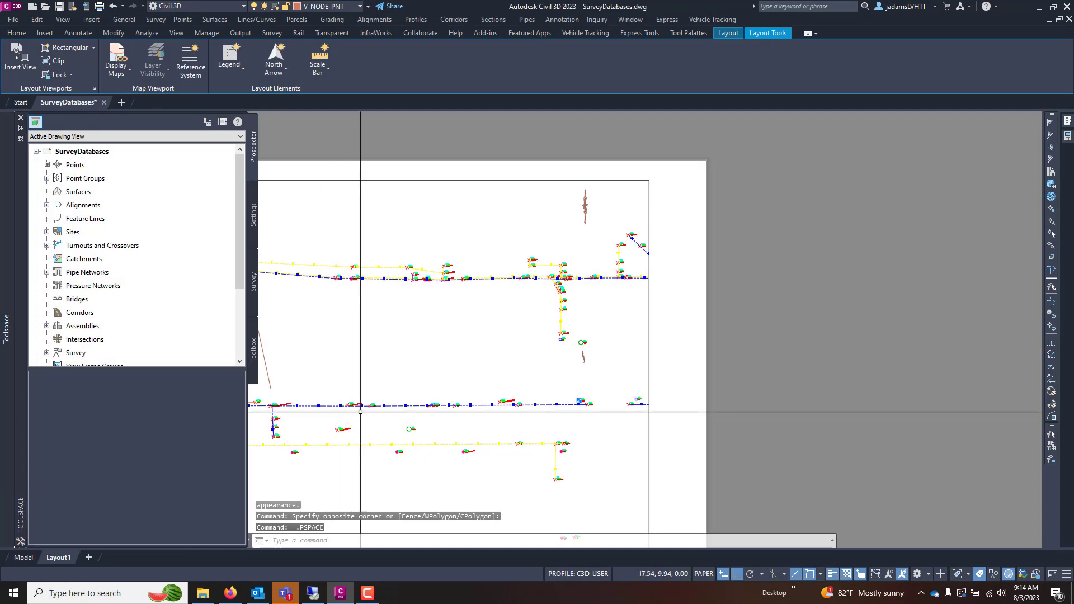
# - Check the arrow on the Model tab, then return to Layout1
pyautogui.hotkey('ctrl', 'pageup')
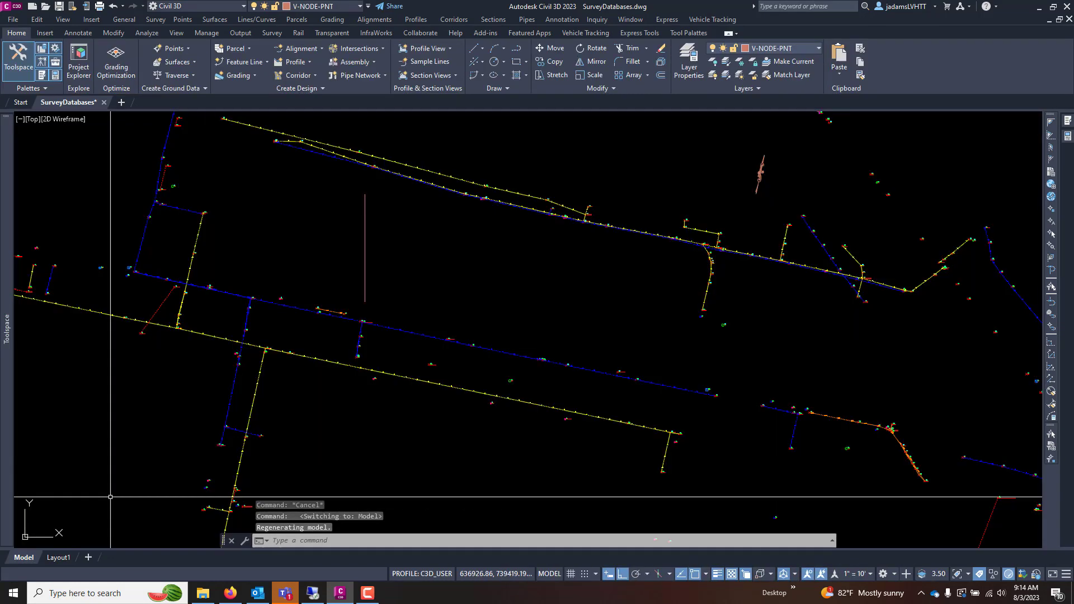
pyautogui.scroll(-2, 758, 171)
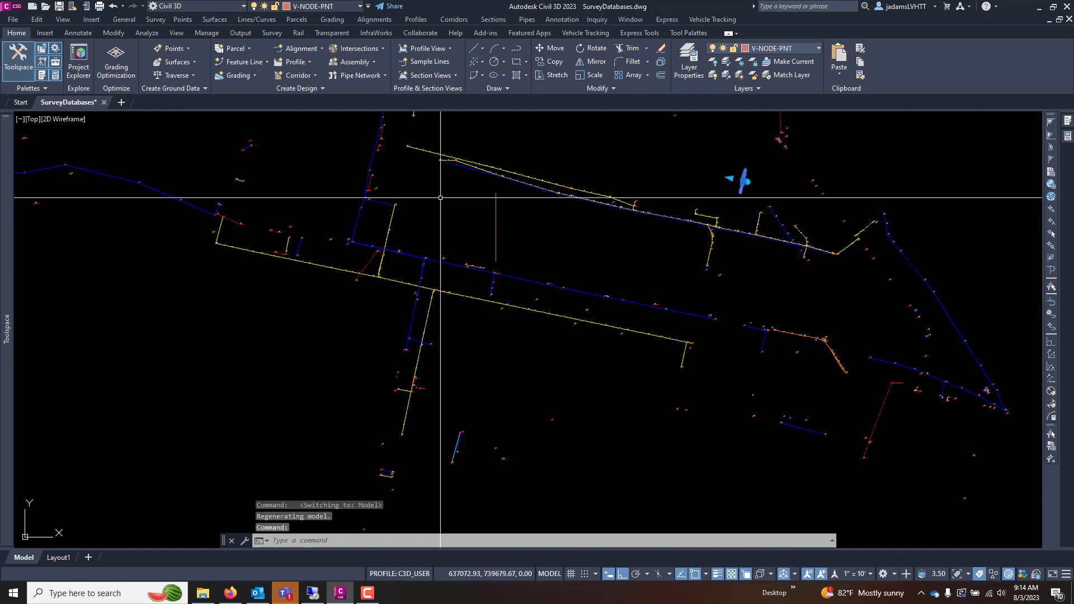
pyautogui.click(68, 554)
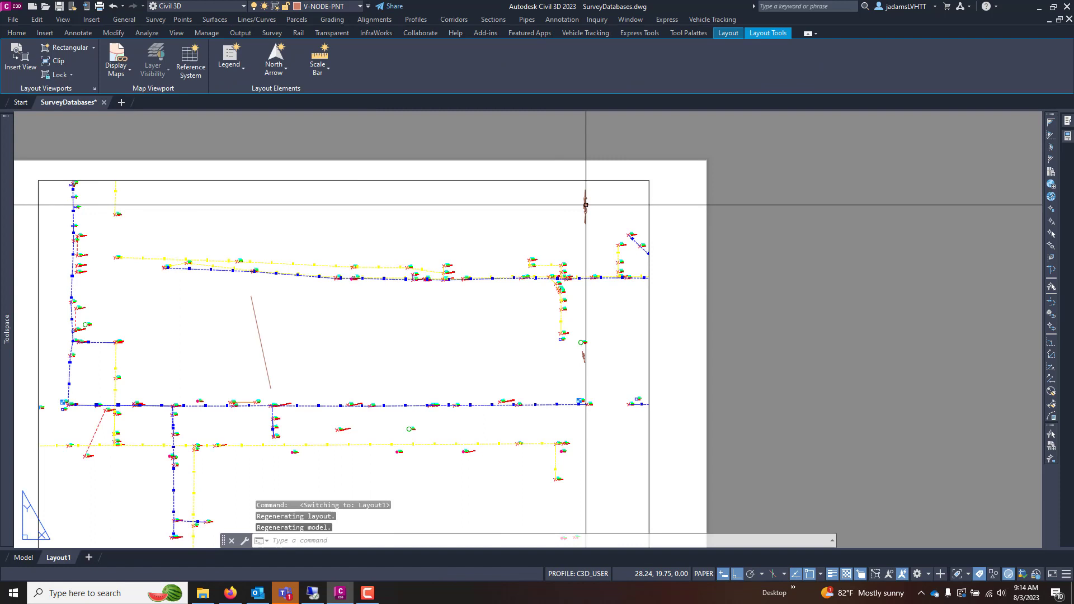
pyautogui.click(588, 207)
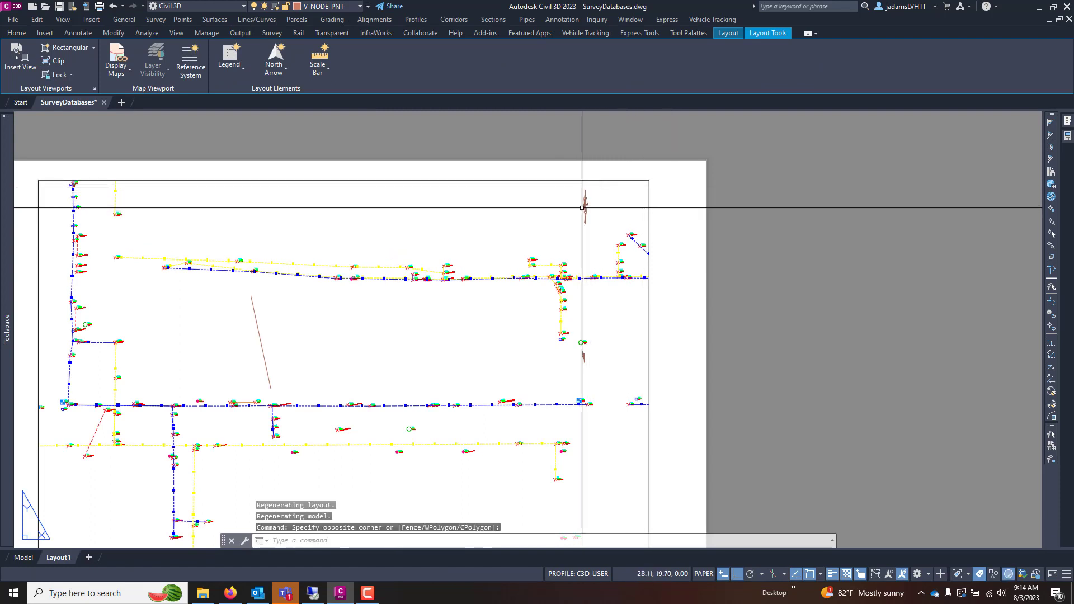
pyautogui.click(557, 208)
pyautogui.click(587, 204)
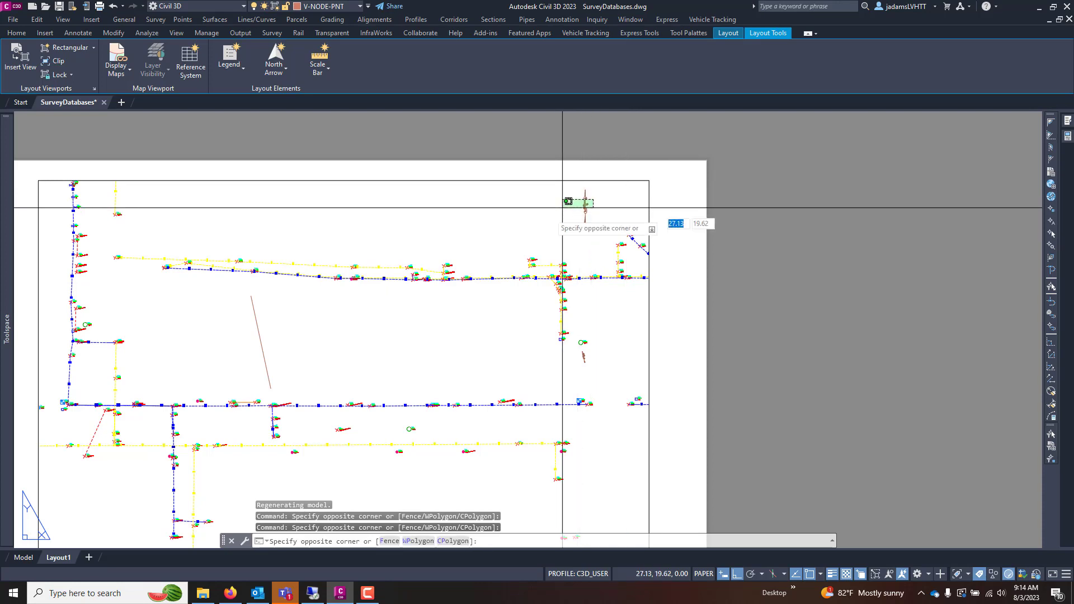
pyautogui.click(557, 218)
pyautogui.click(600, 201)
pyautogui.click(556, 228)
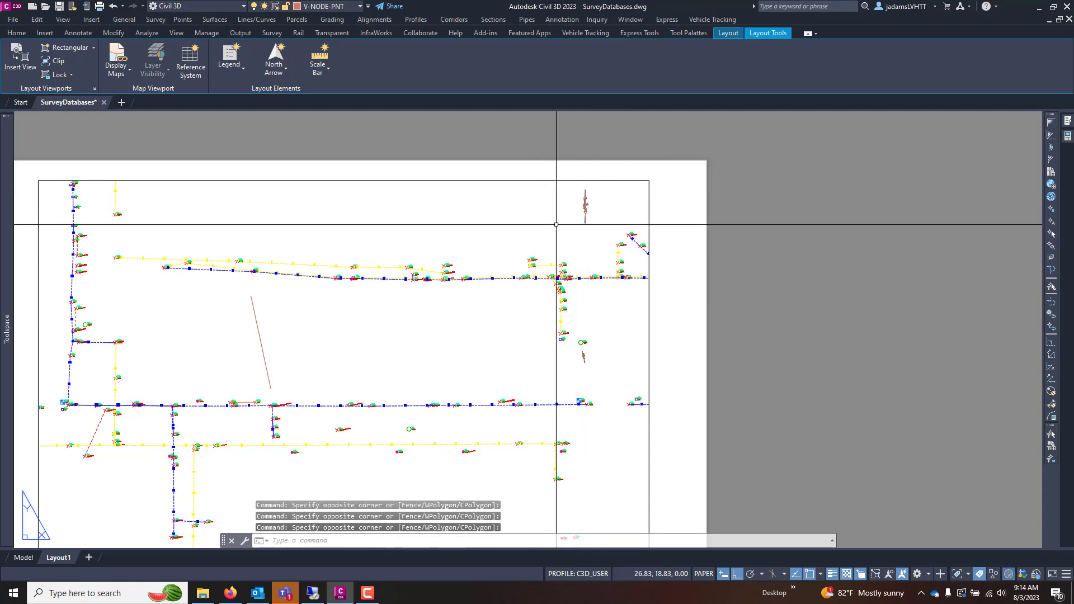
pyautogui.click(671, 185)
pyautogui.click(666, 159)
pyautogui.scroll(-3, 665, 159)
pyautogui.scroll(3, 500, 249)
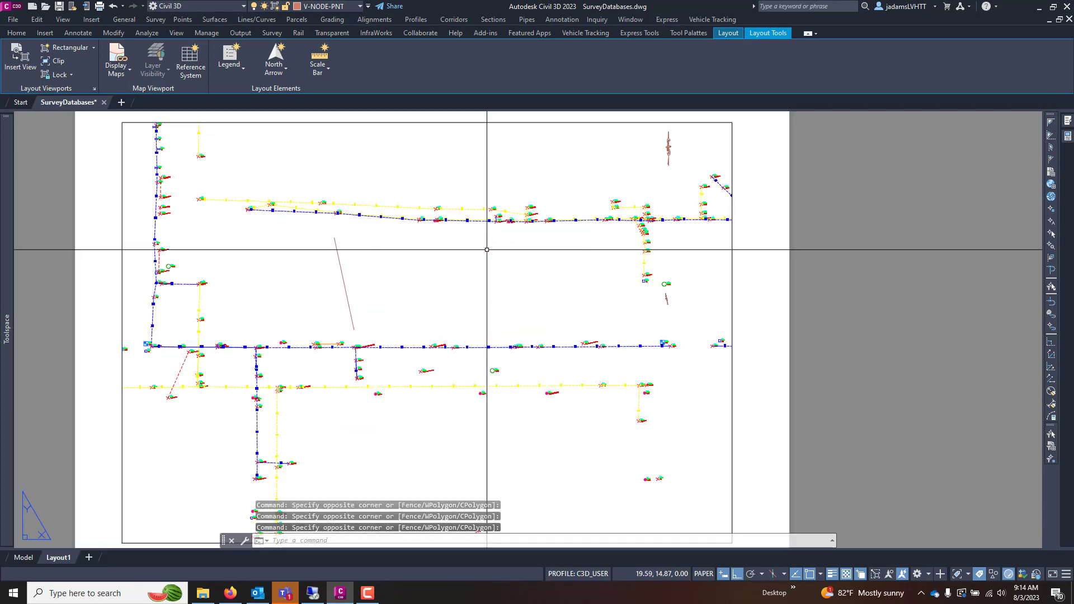